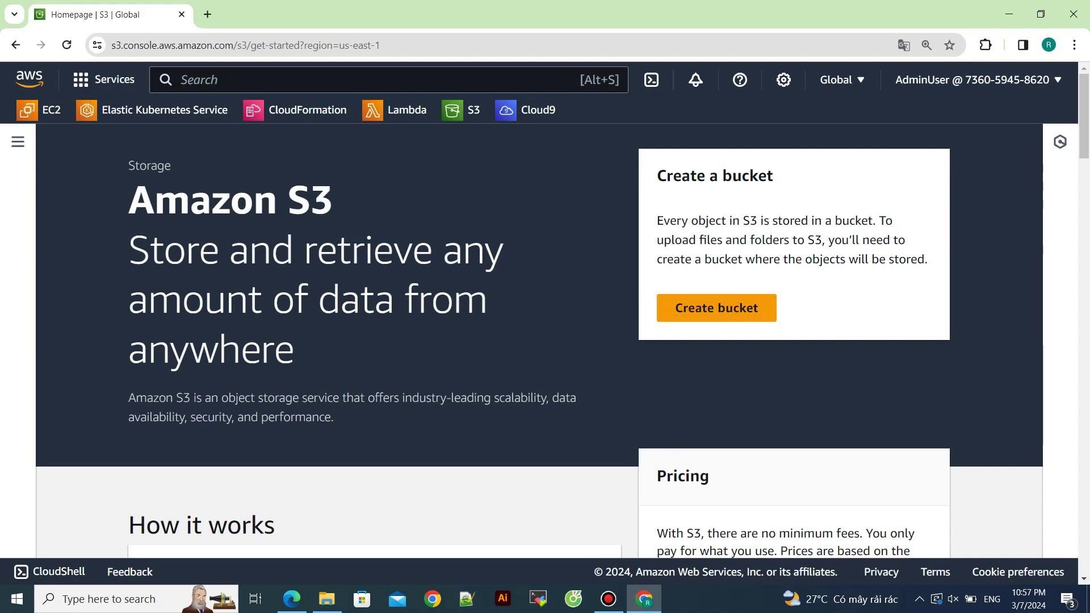
Step: Create a general purpose bucket named web-hoangguruu in US East (N. Virginia) with the default settings
{"action": "left_click", "coordinate": [717, 307]}
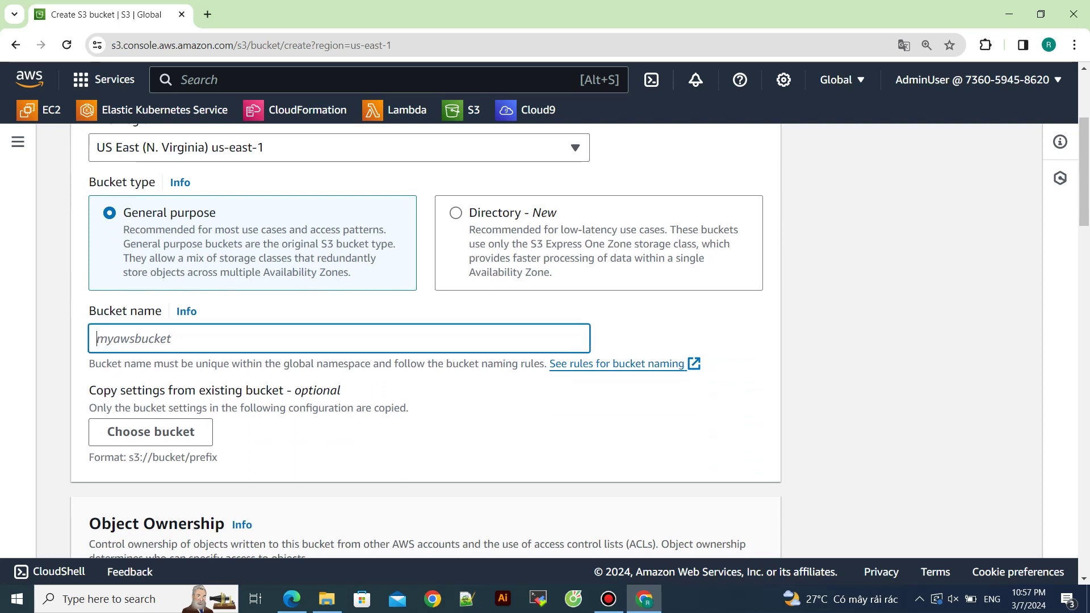
{"action": "type", "text": "w"}
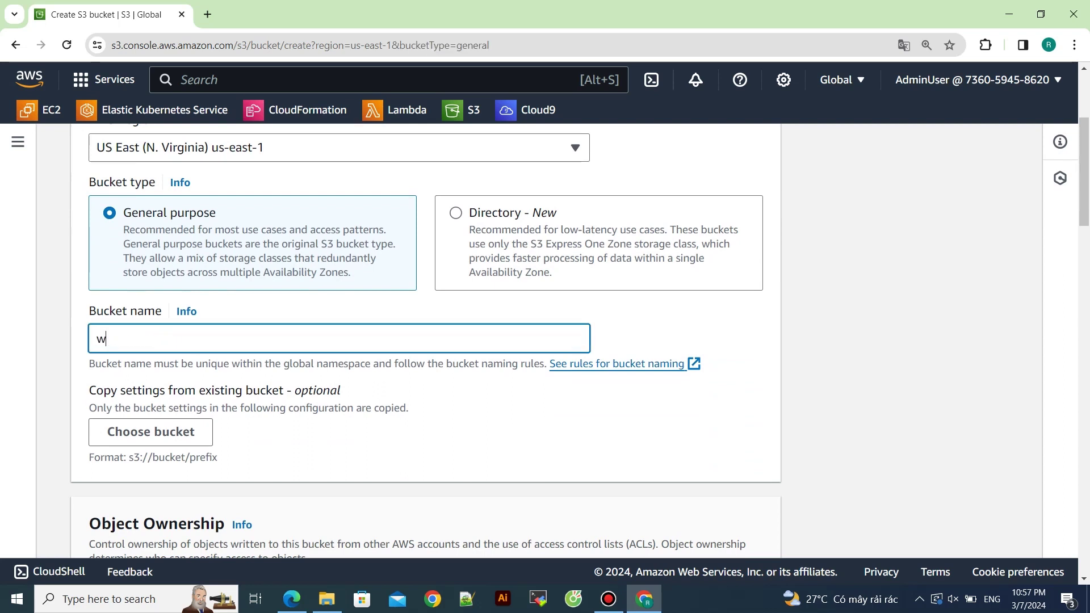
{"action": "type", "text": "eb-hoangguruu"}
{"action": "scroll", "coordinate": [426, 340], "scroll_direction": "down", "scroll_amount": 15}
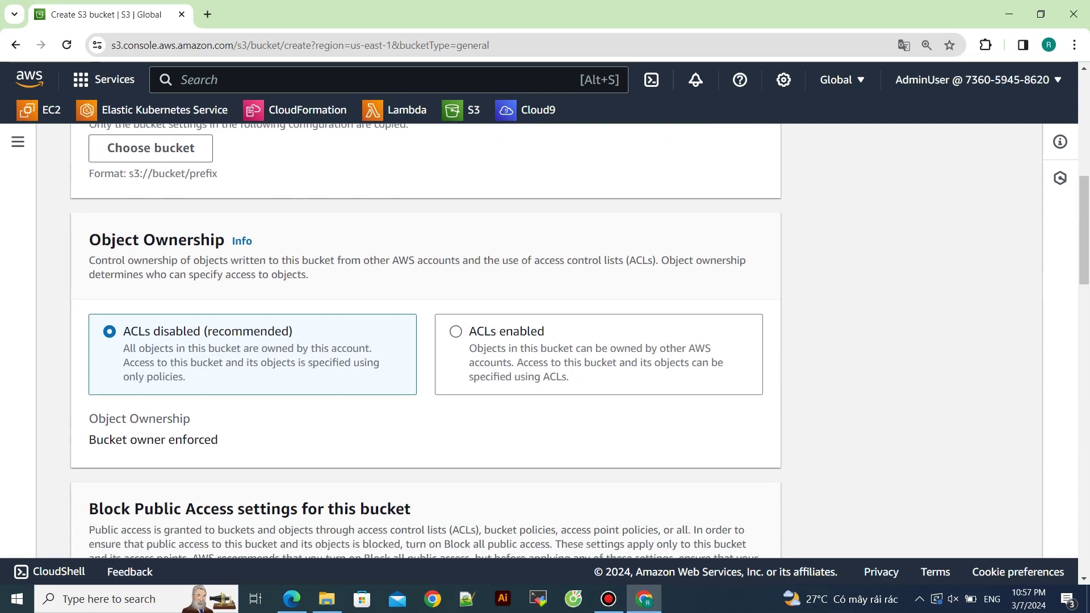
{"action": "scroll", "coordinate": [425, 340], "scroll_direction": "down", "scroll_amount": 15}
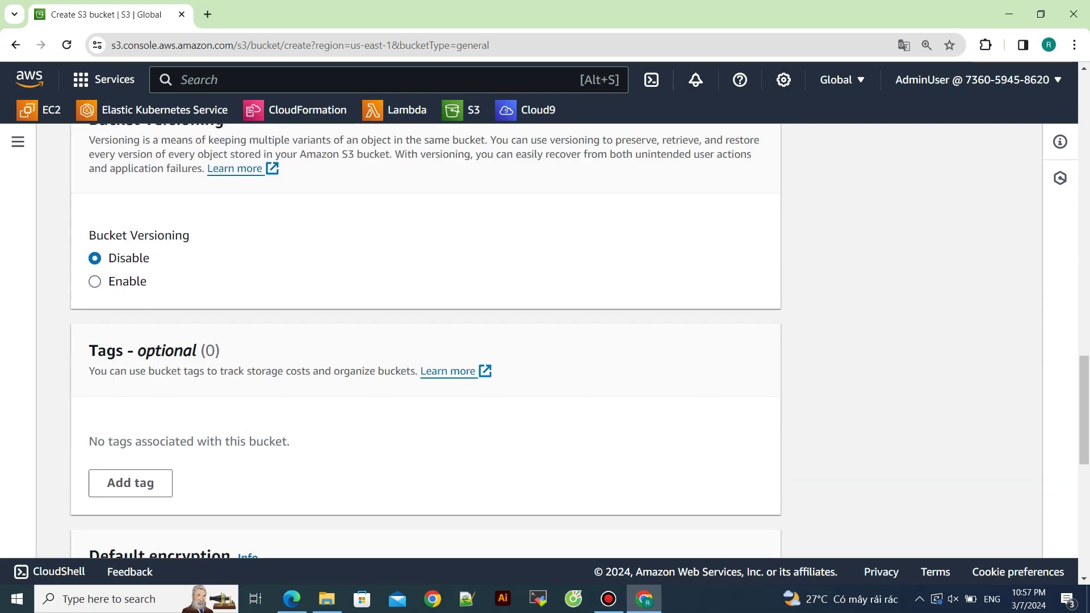
{"action": "key", "text": "Return"}
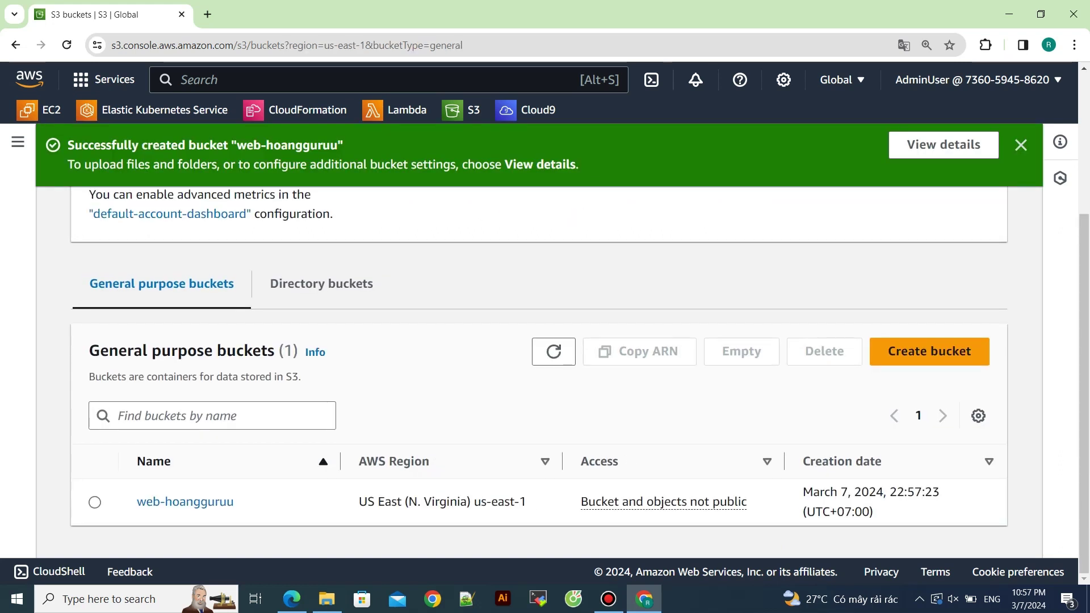
Step: Open the web-hoangguruu bucket and add all files and folders from the S3-Website-main folder to its upload list
{"action": "left_click", "coordinate": [185, 502]}
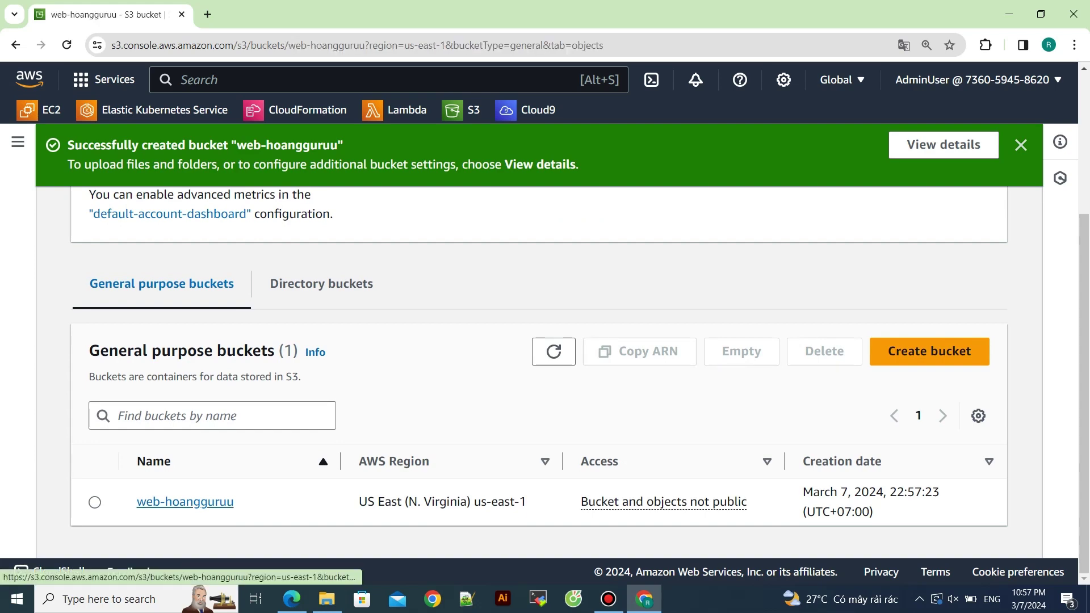
{"action": "left_click", "coordinate": [539, 487]}
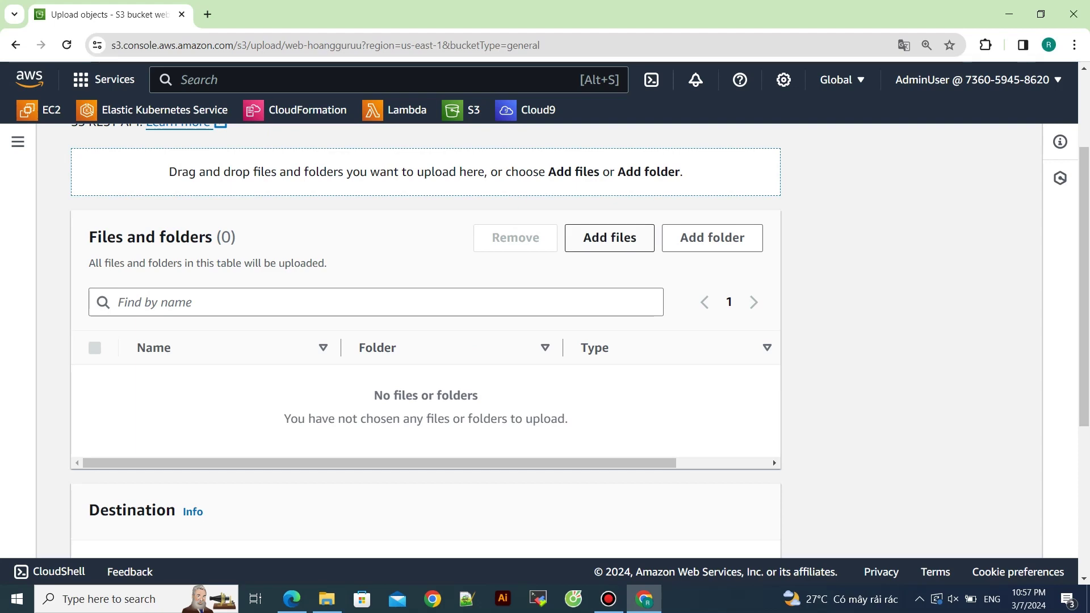
{"action": "left_click", "coordinate": [609, 237]}
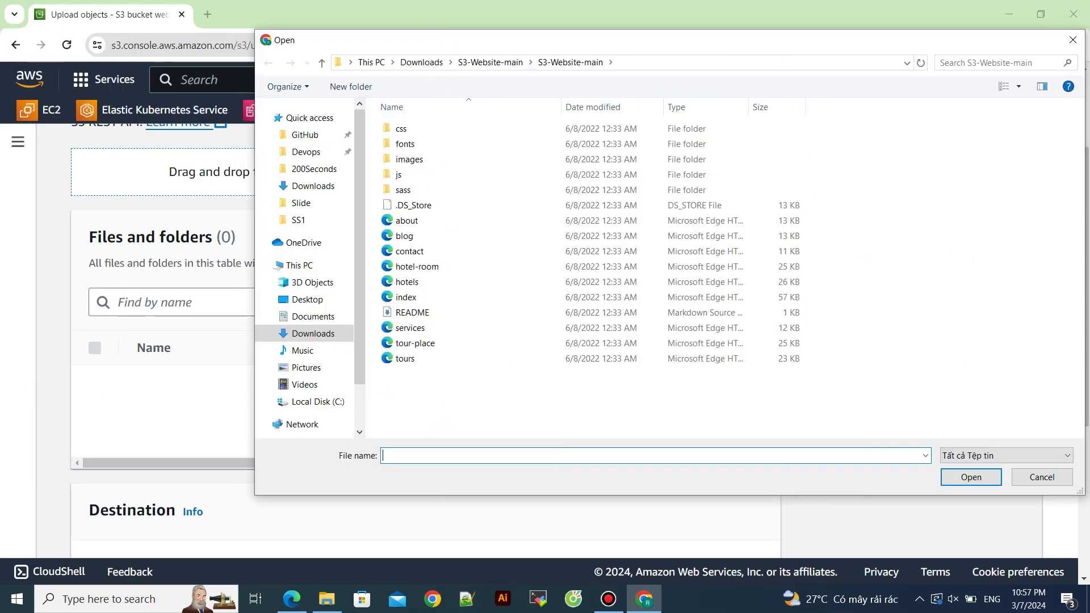
{"action": "left_click_drag", "start_coordinate": [433, 384], "coordinate": [171, 340]}
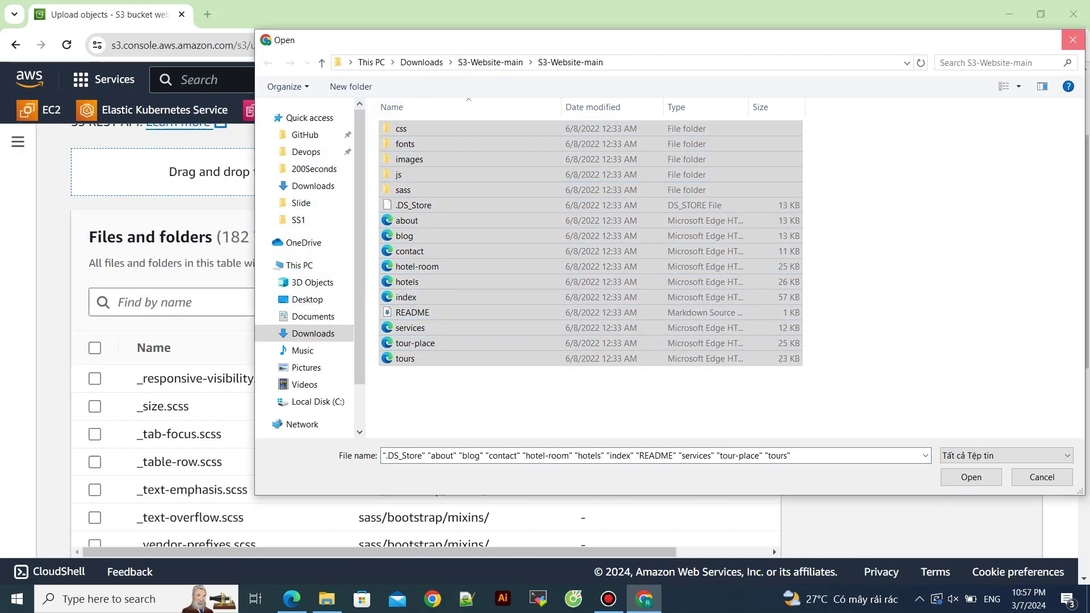
{"action": "key", "text": "Escape"}
Step: Check the names, folders and types of the files in the upload list across its first pages
{"action": "scroll", "coordinate": [426, 341], "scroll_direction": "down", "scroll_amount": 4}
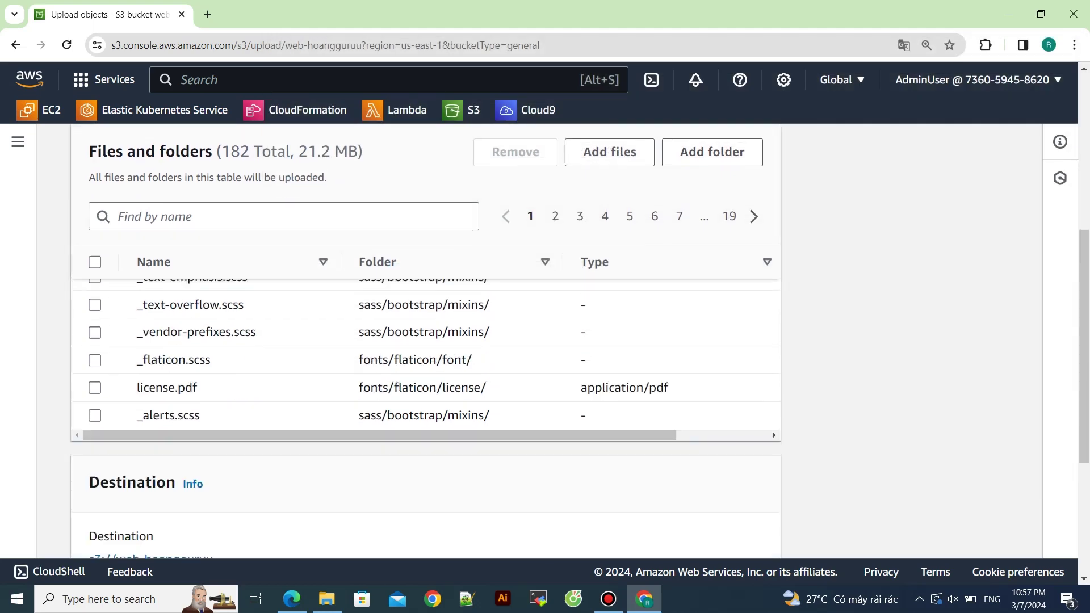
{"action": "scroll", "coordinate": [425, 352], "scroll_direction": "right", "scroll_amount": 3}
{"action": "scroll", "coordinate": [772, 548], "scroll_direction": "left", "scroll_amount": 3}
{"action": "scroll", "coordinate": [772, 549], "scroll_direction": "up", "scroll_amount": 4}
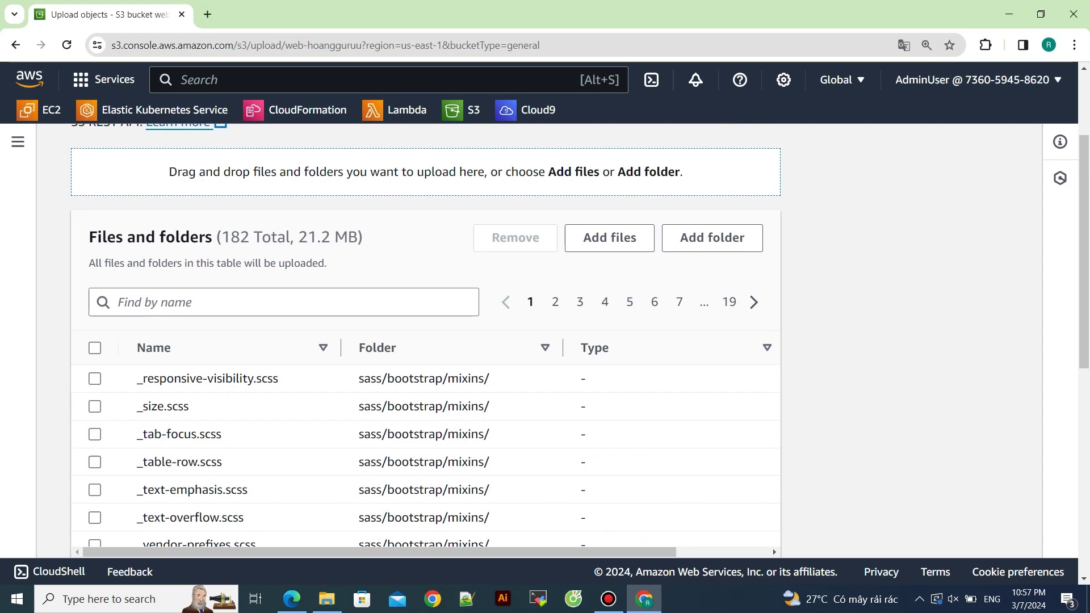
{"action": "left_click", "coordinate": [555, 302]}
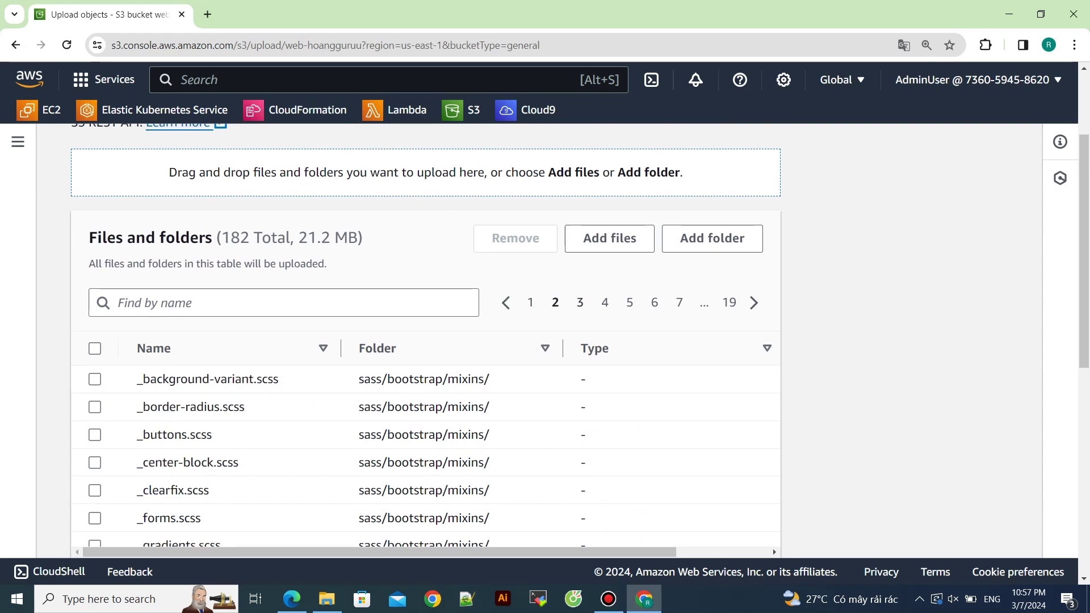
{"action": "left_click", "coordinate": [754, 303]}
{"action": "left_click", "coordinate": [753, 302]}
{"action": "left_click", "coordinate": [754, 303]}
{"action": "left_click", "coordinate": [753, 305]}
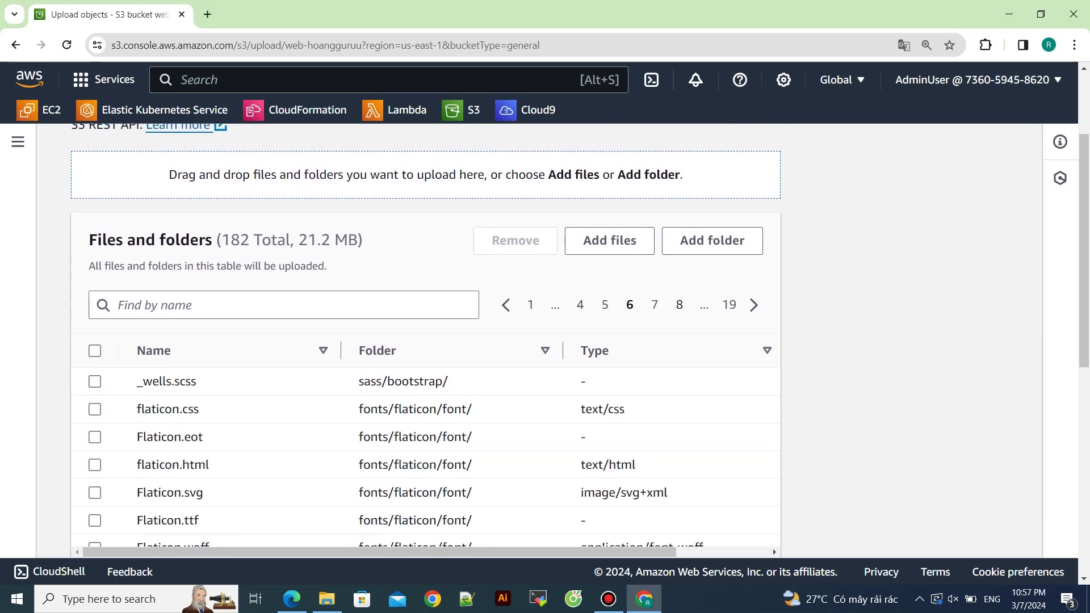
{"action": "left_click", "coordinate": [754, 305]}
{"action": "left_click", "coordinate": [754, 305]}
Step: Upload the listed website files to the bucket and close the upload status once it is complete
{"action": "scroll", "coordinate": [754, 305], "scroll_direction": "down", "scroll_amount": 3}
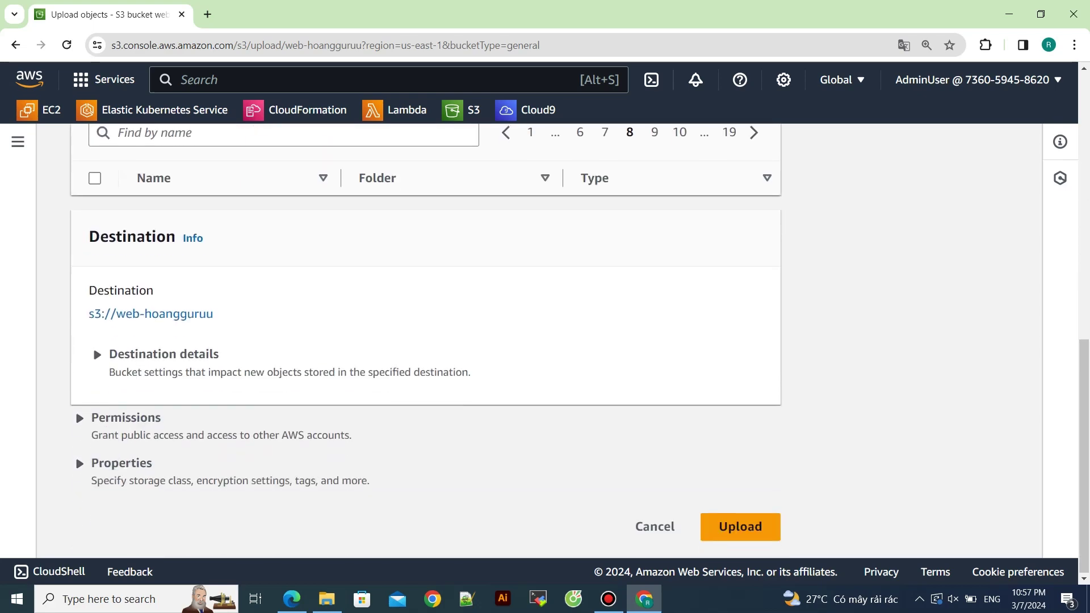
{"action": "left_click", "coordinate": [740, 526]}
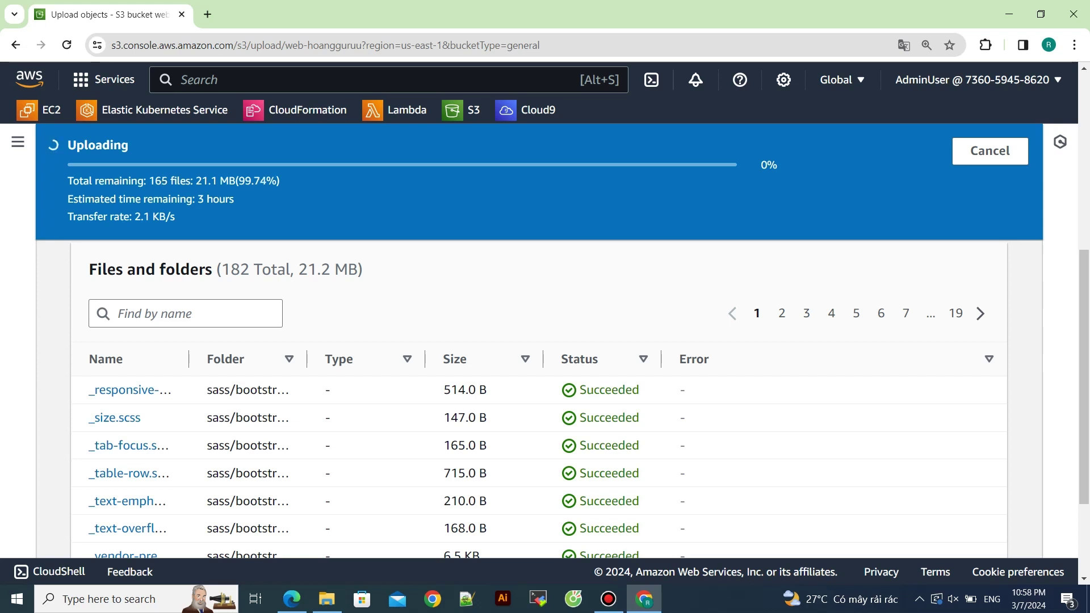
{"action": "scroll", "coordinate": [540, 443], "scroll_direction": "down", "scroll_amount": 3}
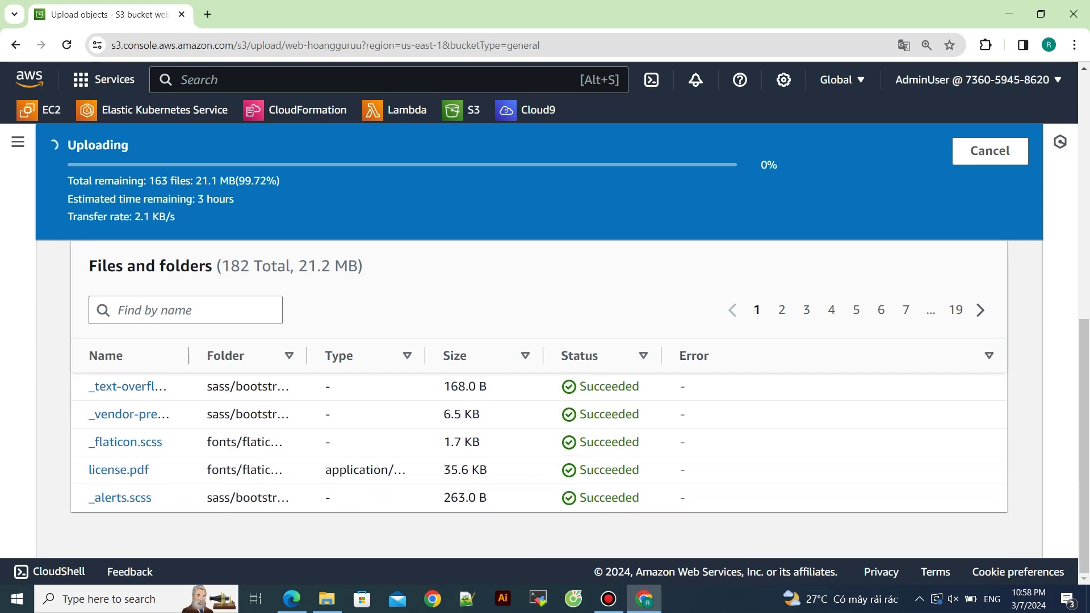
{"action": "scroll", "coordinate": [539, 397], "scroll_direction": "up", "scroll_amount": 4}
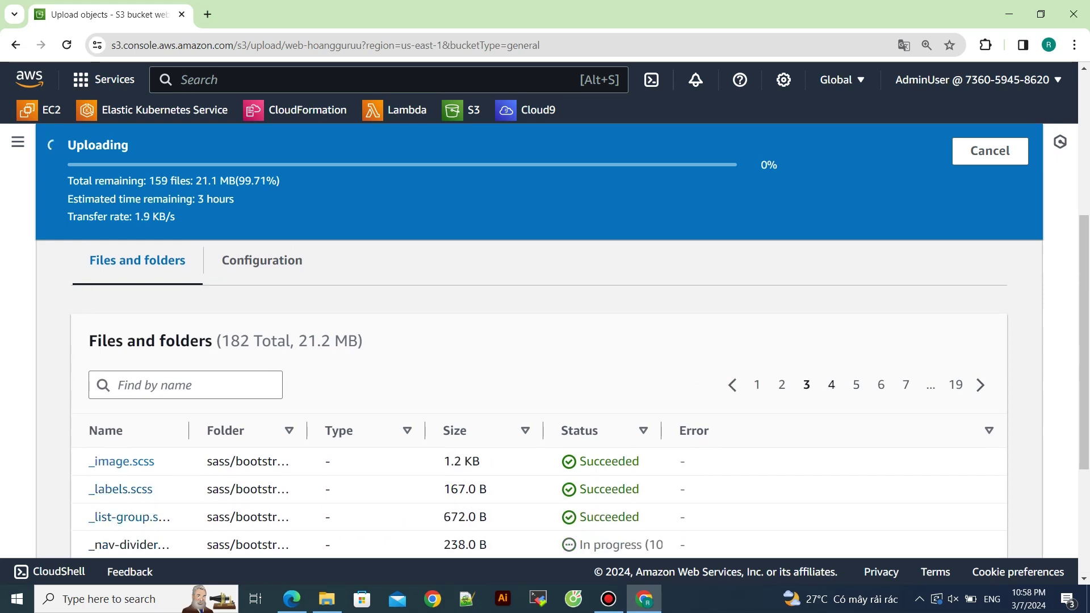
{"action": "scroll", "coordinate": [539, 397], "scroll_direction": "up", "scroll_amount": 1}
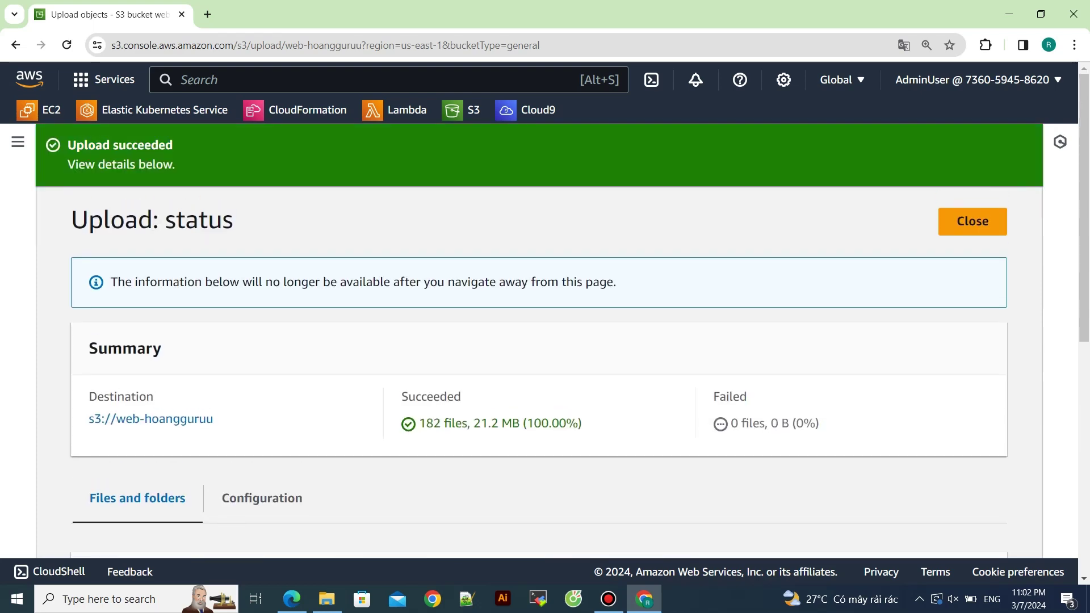
{"action": "left_click", "coordinate": [972, 221]}
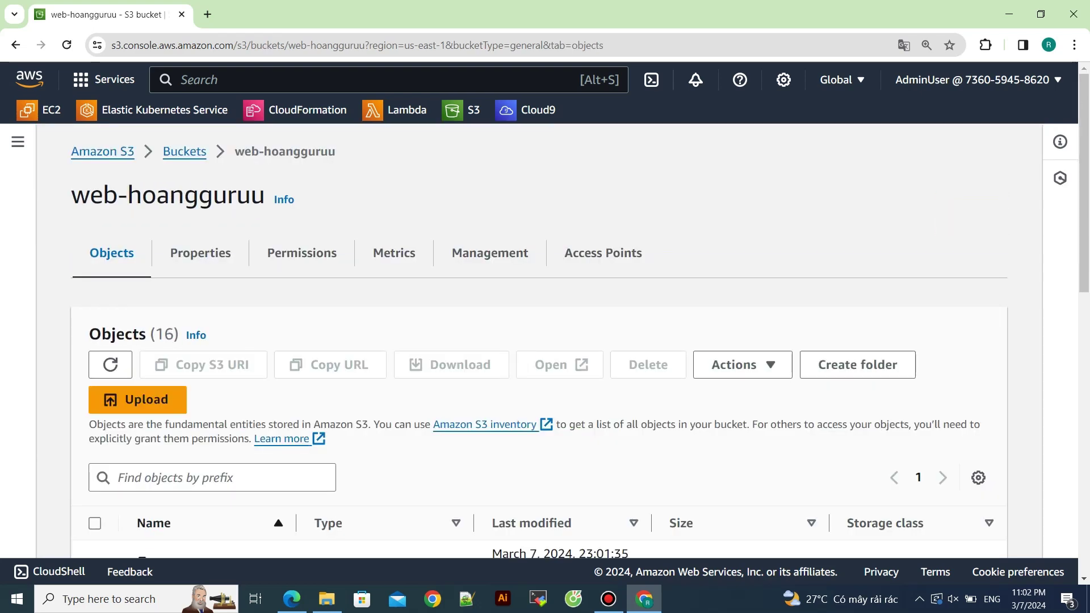
Step: Open the static website hosting settings in the bucket's properties and enable hosting
{"action": "scroll", "coordinate": [545, 340], "scroll_direction": "down", "scroll_amount": 5}
{"action": "scroll", "coordinate": [545, 341], "scroll_direction": "down", "scroll_amount": 6}
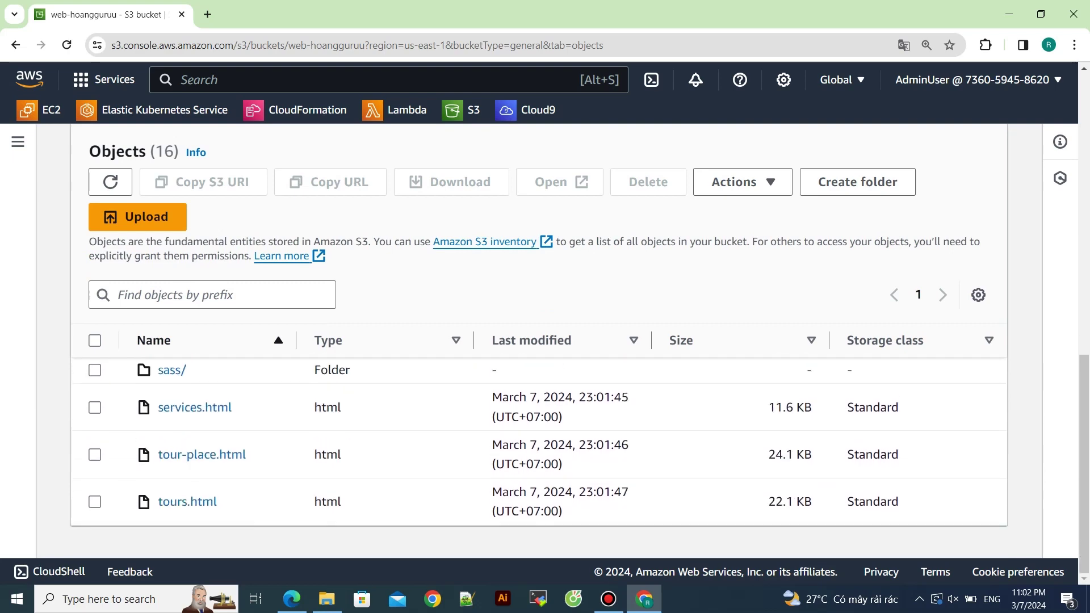
{"action": "scroll", "coordinate": [545, 341], "scroll_direction": "up", "scroll_amount": 10}
{"action": "scroll", "coordinate": [545, 340], "scroll_direction": "up", "scroll_amount": 3}
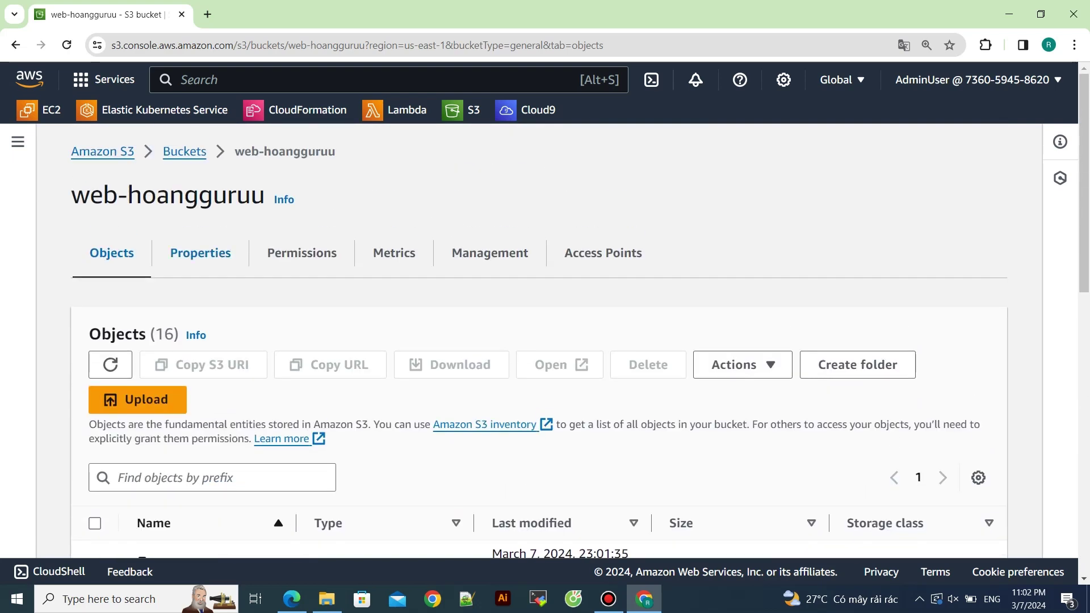
{"action": "left_click", "coordinate": [200, 253]}
{"action": "scroll", "coordinate": [545, 341], "scroll_direction": "down", "scroll_amount": 2}
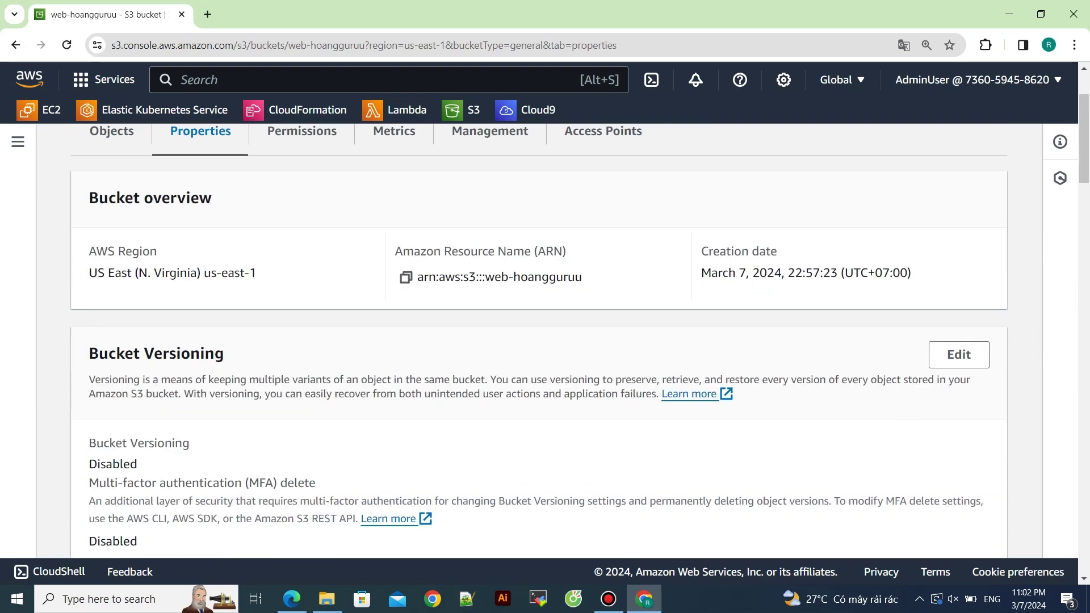
{"action": "scroll", "coordinate": [545, 341], "scroll_direction": "down", "scroll_amount": 2}
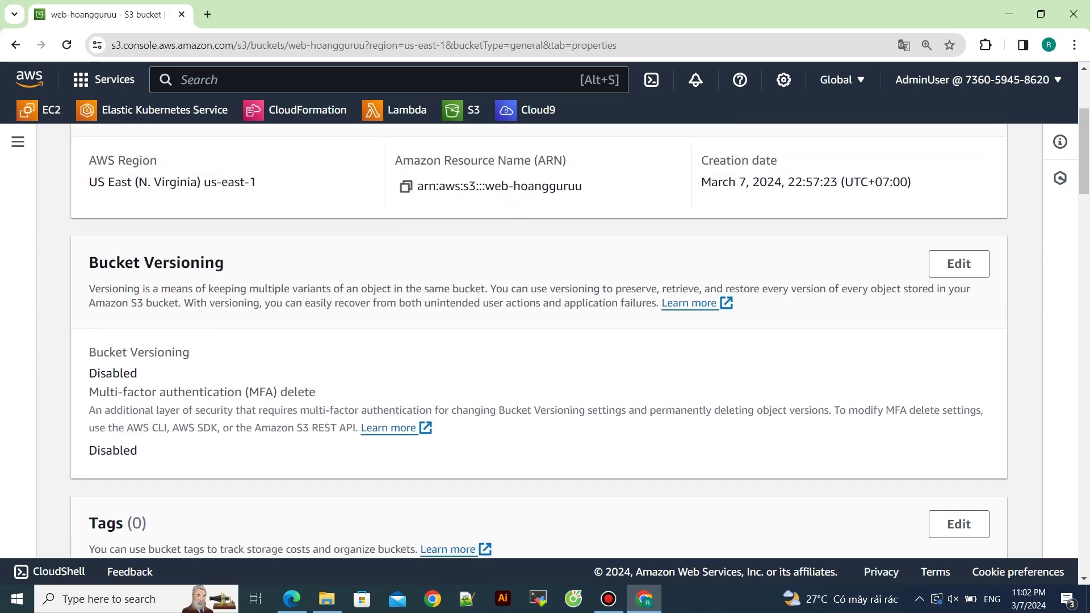
{"action": "scroll", "coordinate": [545, 341], "scroll_direction": "down", "scroll_amount": 13}
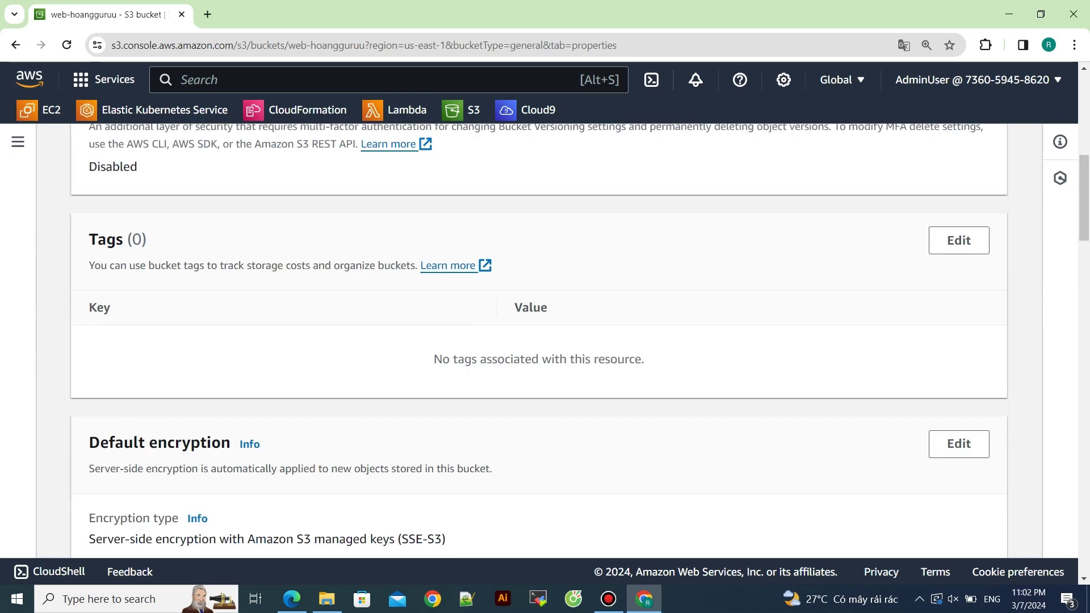
{"action": "scroll", "coordinate": [545, 341], "scroll_direction": "down", "scroll_amount": 14}
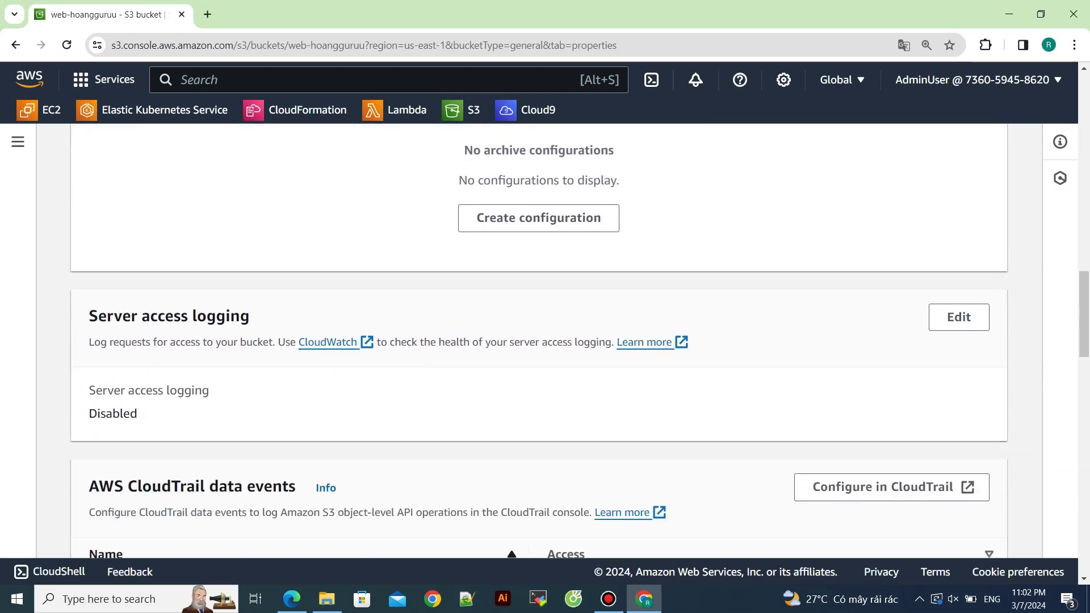
{"action": "scroll", "coordinate": [545, 341], "scroll_direction": "down", "scroll_amount": 13}
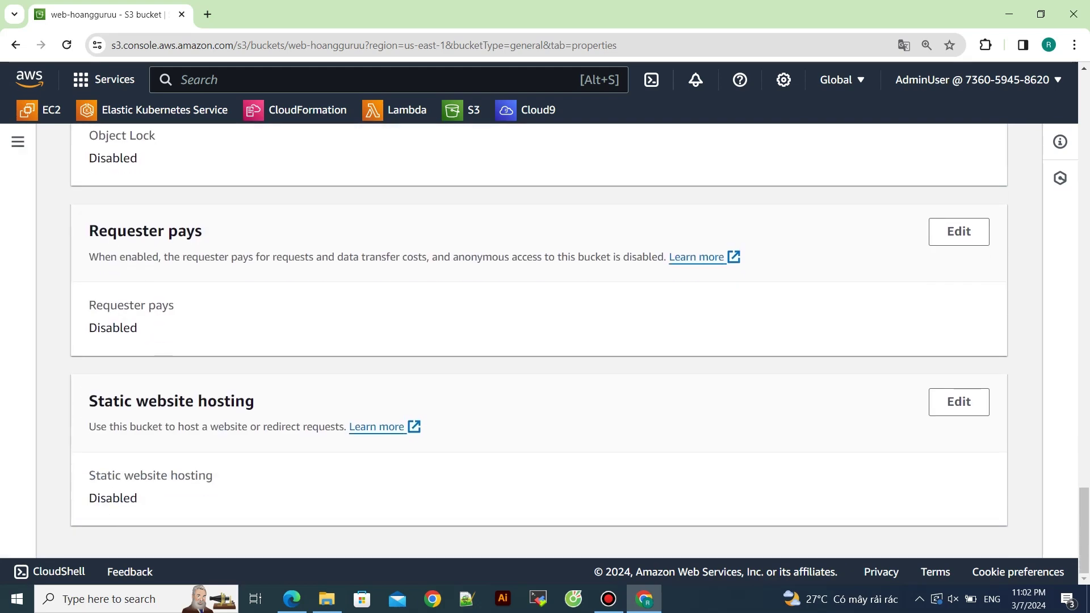
{"action": "left_click", "coordinate": [958, 402]}
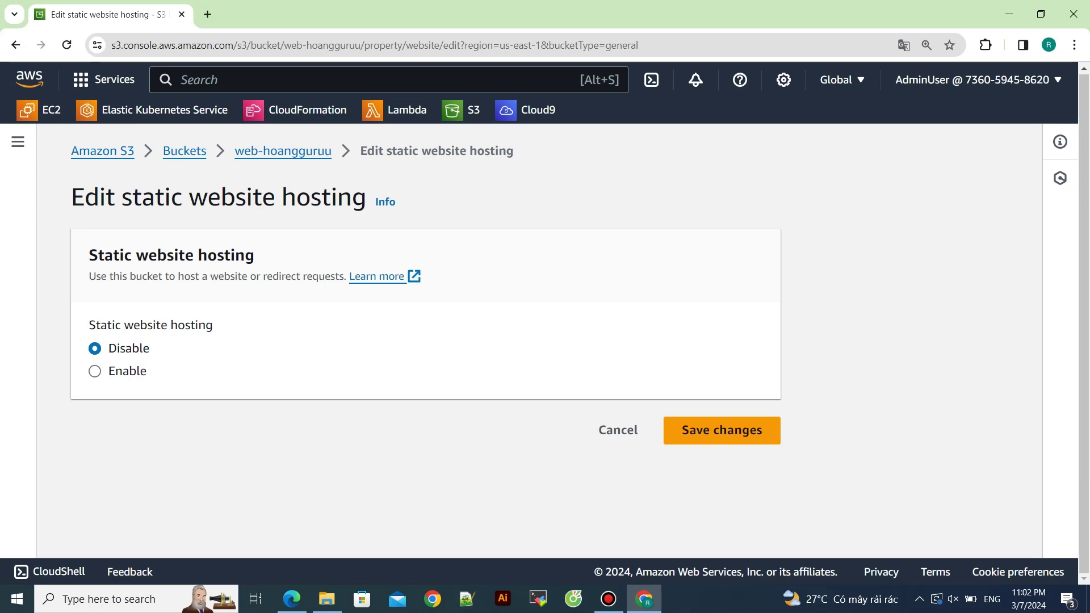
{"action": "left_click", "coordinate": [94, 370]}
Step: Set the index document to index.html, leave the error document empty, and save the static website hosting settings
{"action": "scroll", "coordinate": [426, 341], "scroll_direction": "down", "scroll_amount": 2}
{"action": "scroll", "coordinate": [425, 341], "scroll_direction": "down", "scroll_amount": 3}
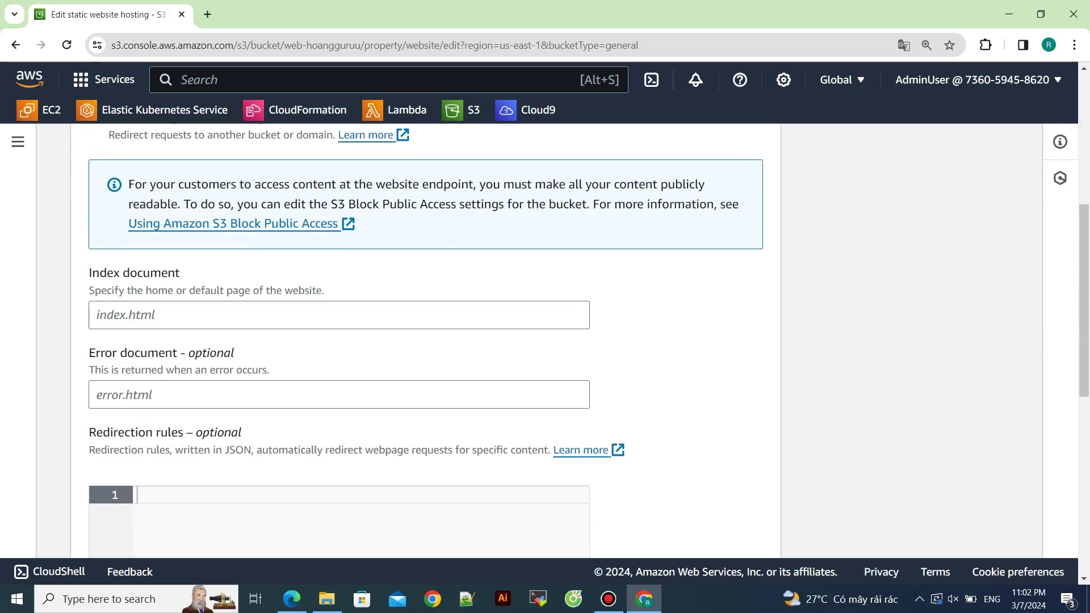
{"action": "left_click", "coordinate": [227, 314]}
{"action": "type", "text": "in"}
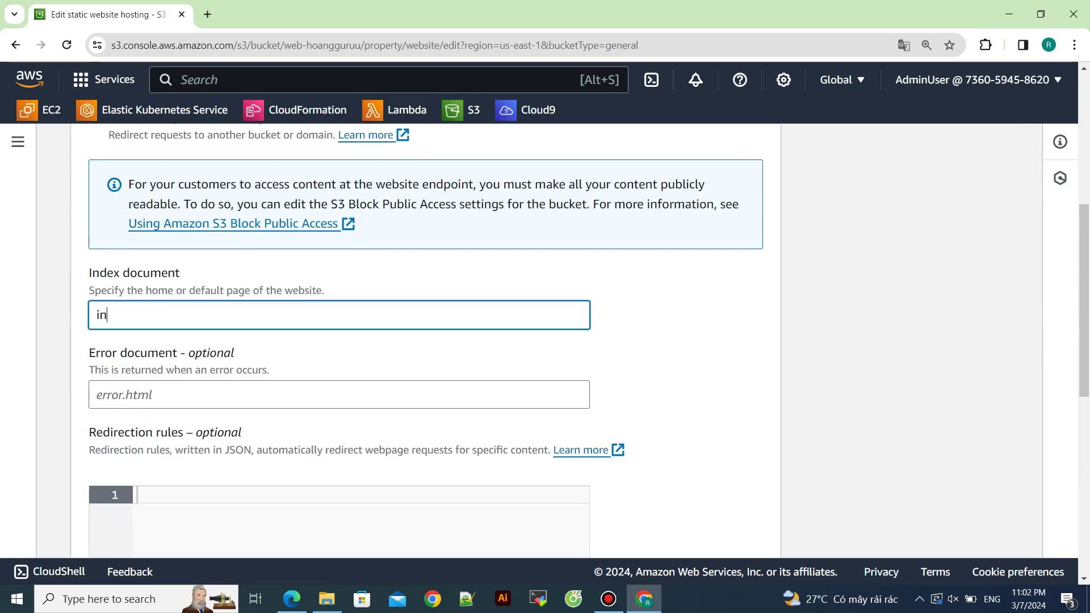
{"action": "type", "text": "dex.html"}
{"action": "scroll", "coordinate": [426, 341], "scroll_direction": "down", "scroll_amount": 1}
{"action": "key", "text": "Tab"}
{"action": "scroll", "coordinate": [425, 341], "scroll_direction": "down", "scroll_amount": 3}
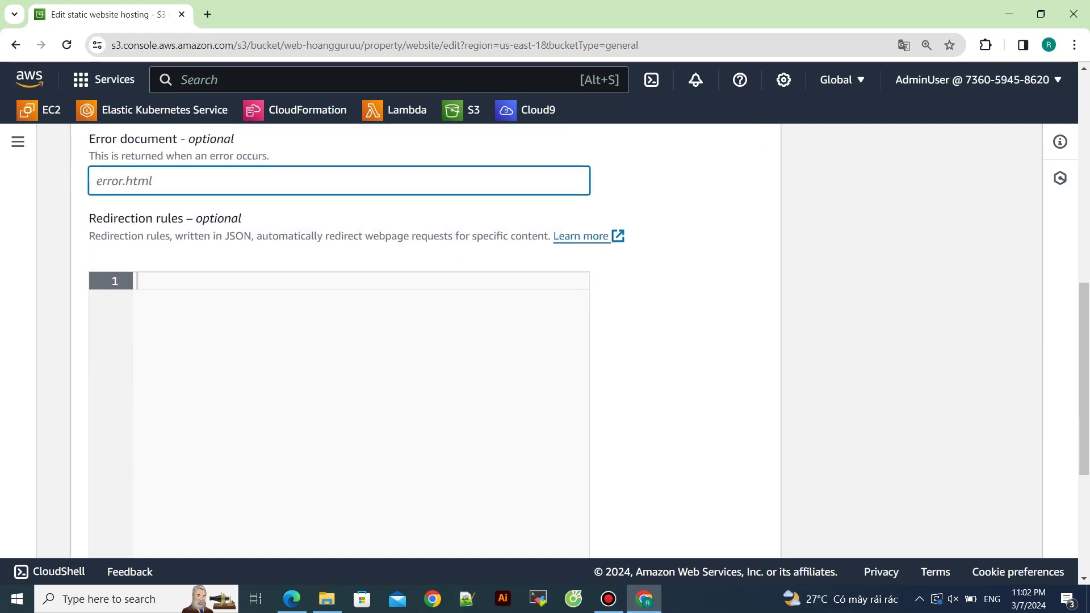
{"action": "scroll", "coordinate": [426, 341], "scroll_direction": "down", "scroll_amount": 5}
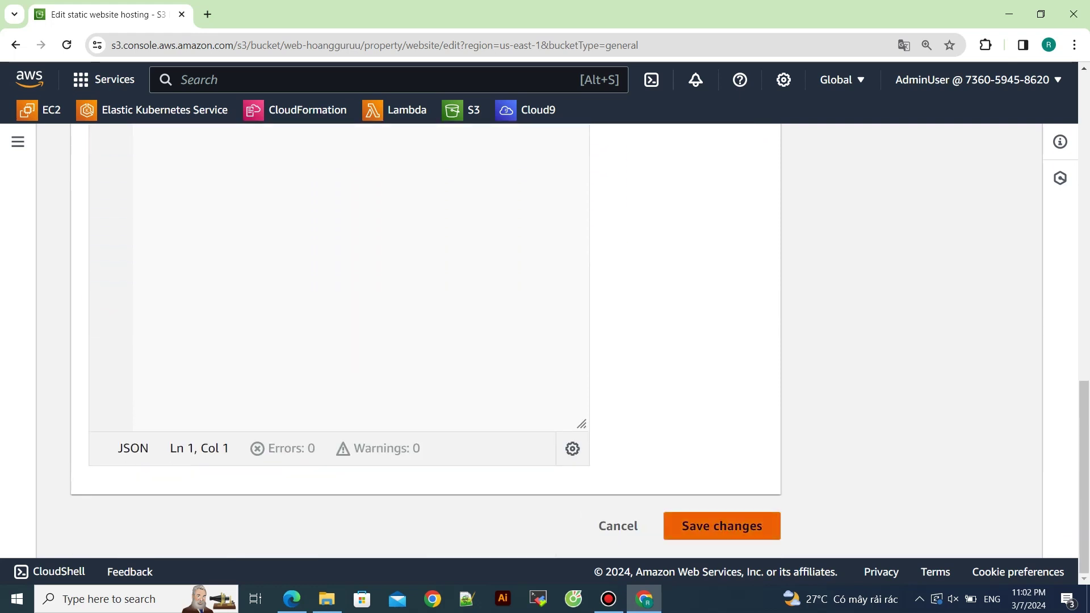
{"action": "left_click", "coordinate": [721, 526]}
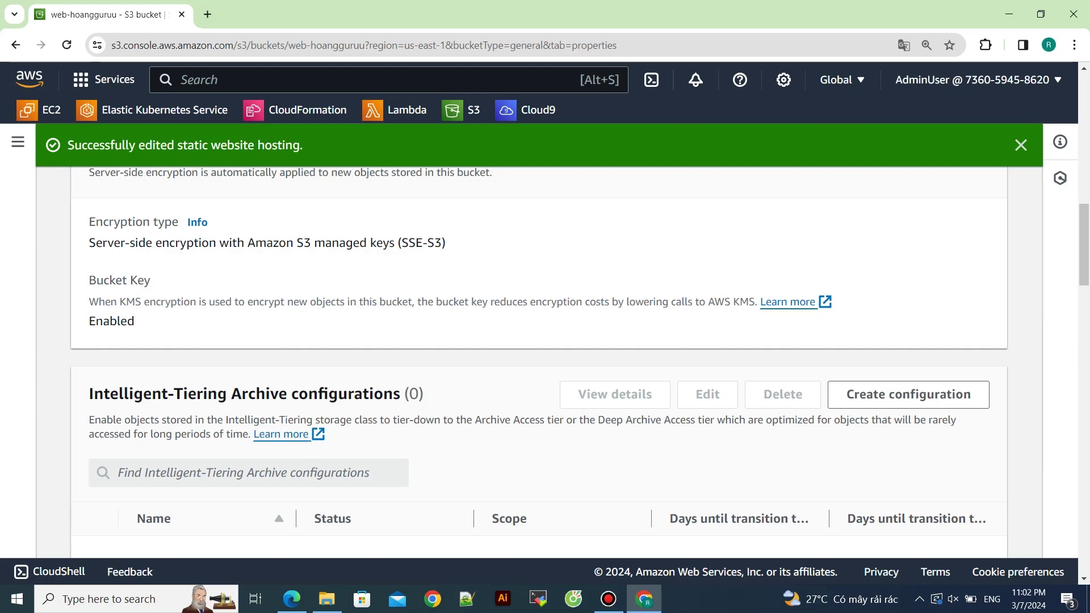
Step: Open the bucket's permissions and review the Block public access, bucket policy, Object Ownership and access control list sections
{"action": "scroll", "coordinate": [539, 341], "scroll_direction": "up", "scroll_amount": 10}
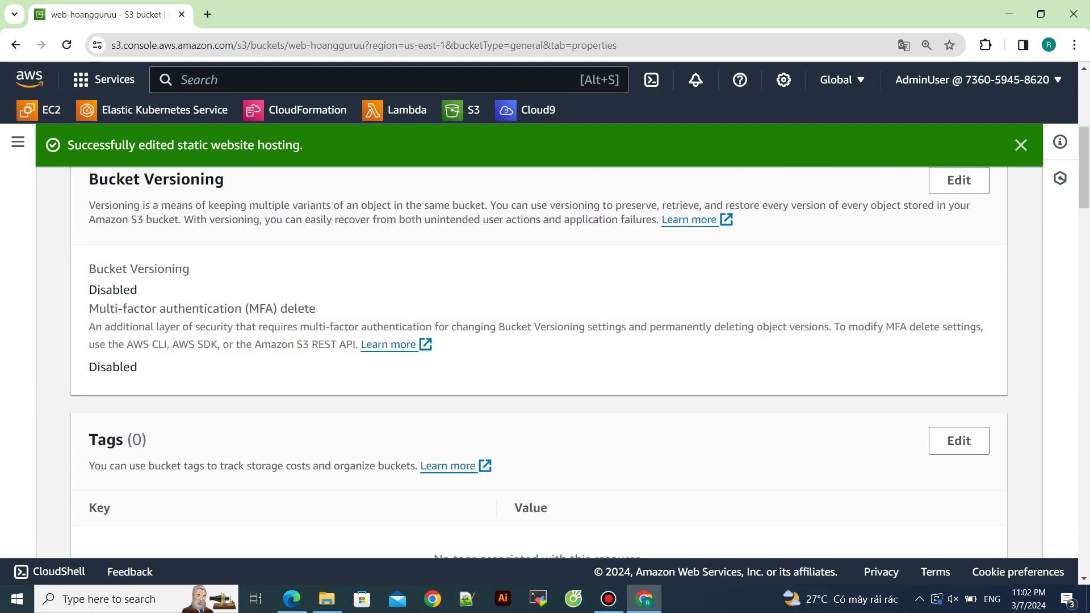
{"action": "left_click", "coordinate": [301, 296]}
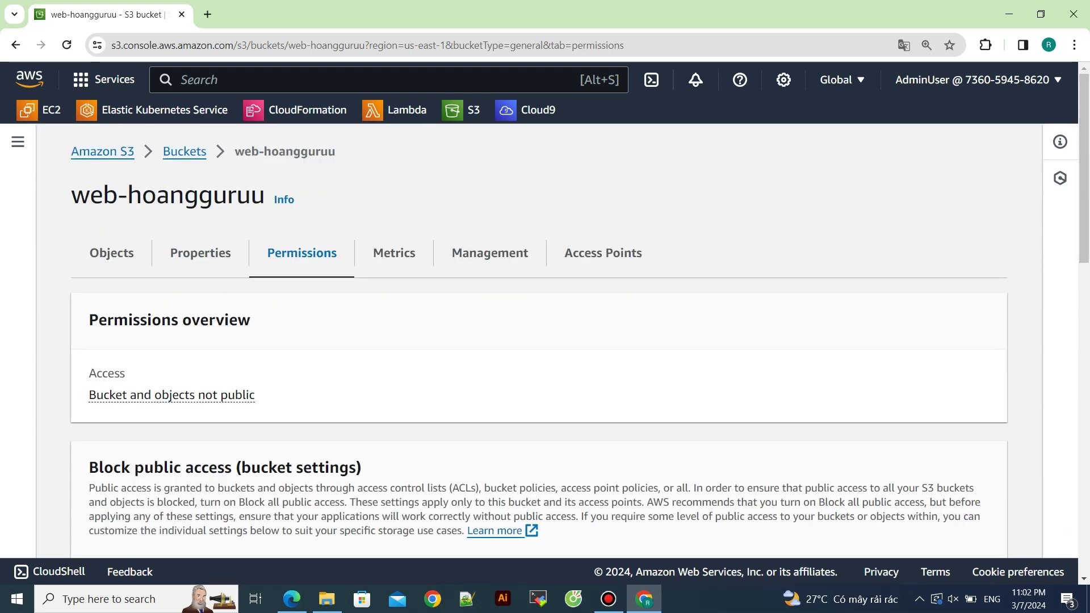
{"action": "scroll", "coordinate": [540, 340], "scroll_direction": "down", "scroll_amount": 5}
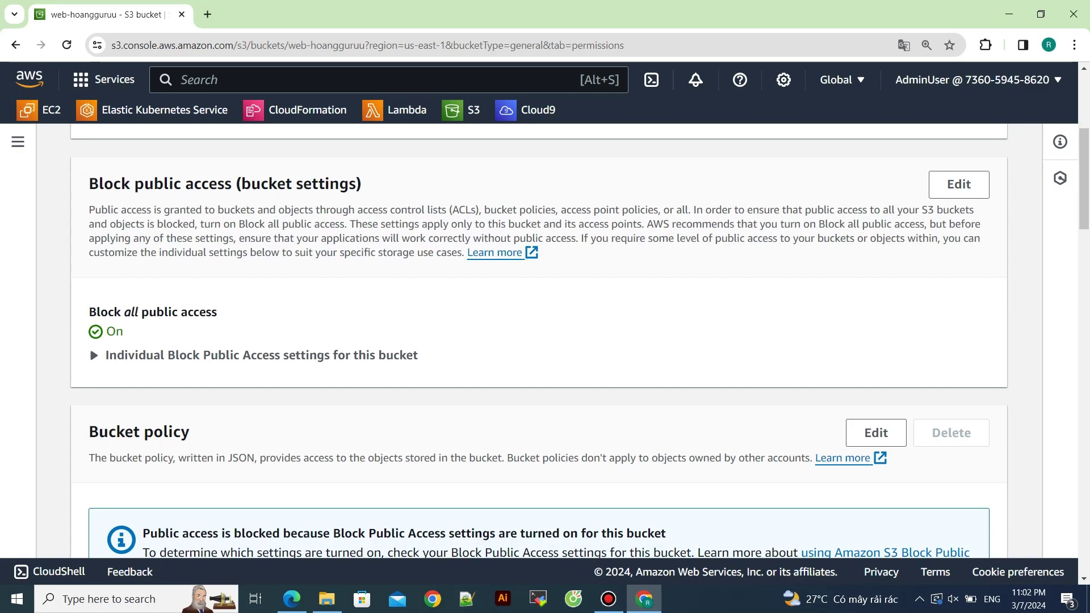
{"action": "scroll", "coordinate": [540, 340], "scroll_direction": "up", "scroll_amount": 5}
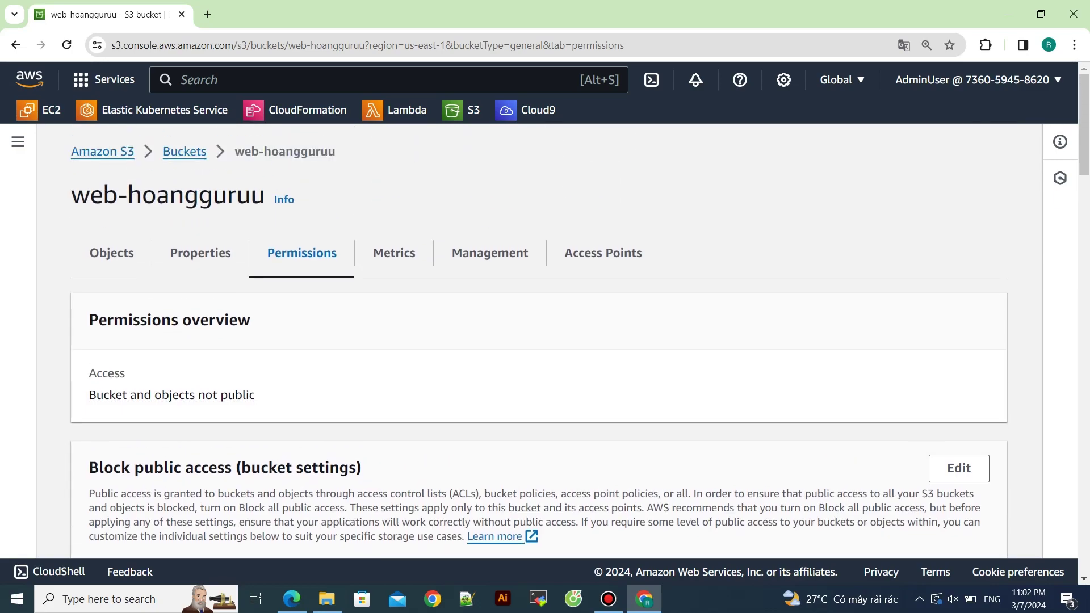
{"action": "scroll", "coordinate": [539, 341], "scroll_direction": "down", "scroll_amount": 12}
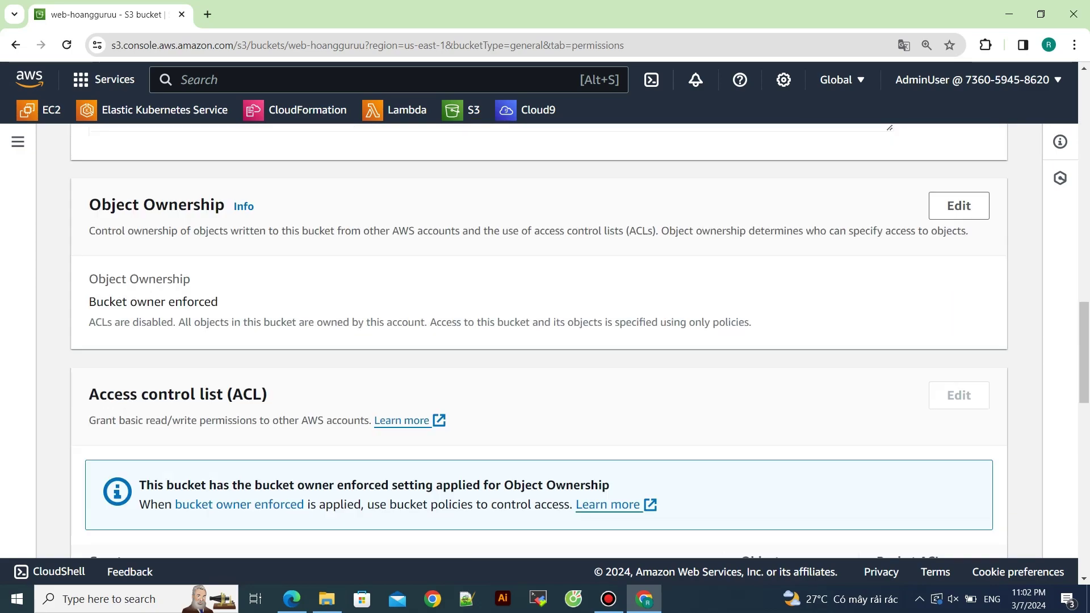
{"action": "scroll", "coordinate": [539, 340], "scroll_direction": "down", "scroll_amount": 4}
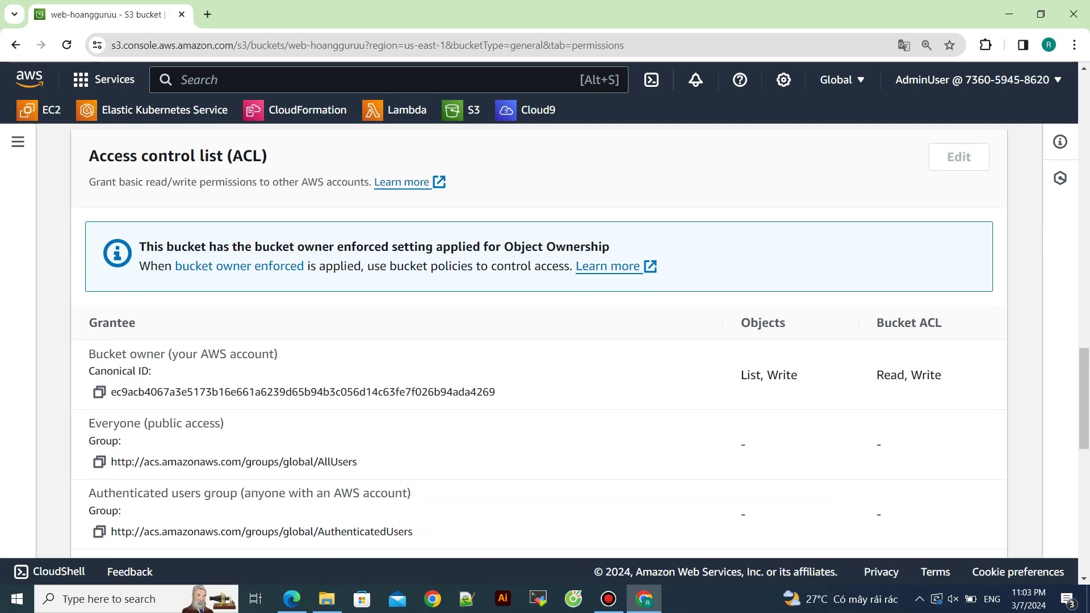
{"action": "scroll", "coordinate": [539, 341], "scroll_direction": "up", "scroll_amount": 10}
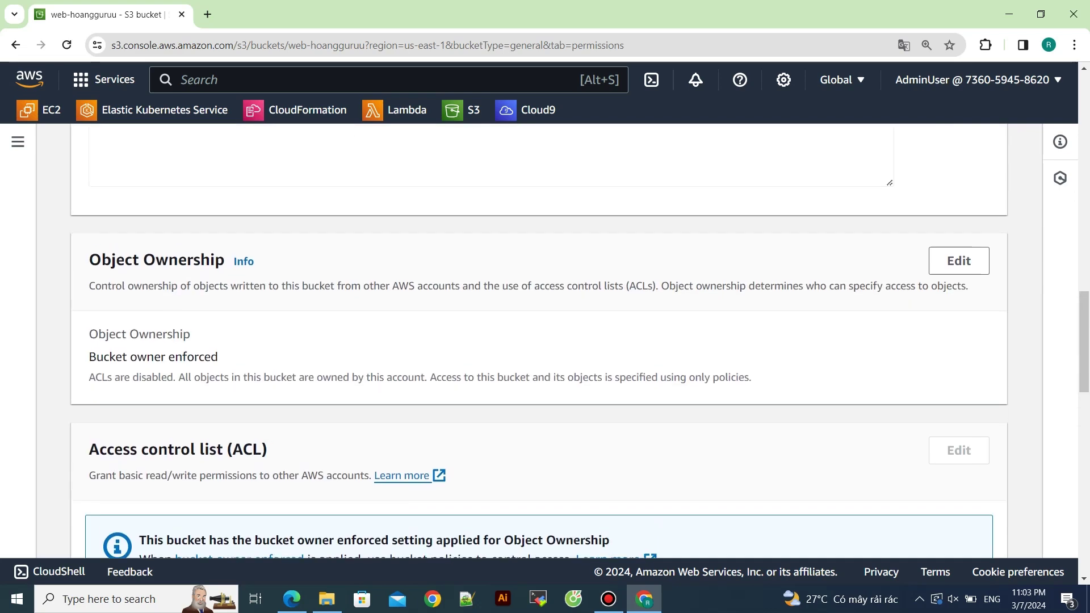
{"action": "scroll", "coordinate": [142, 284], "scroll_direction": "down", "scroll_amount": 2}
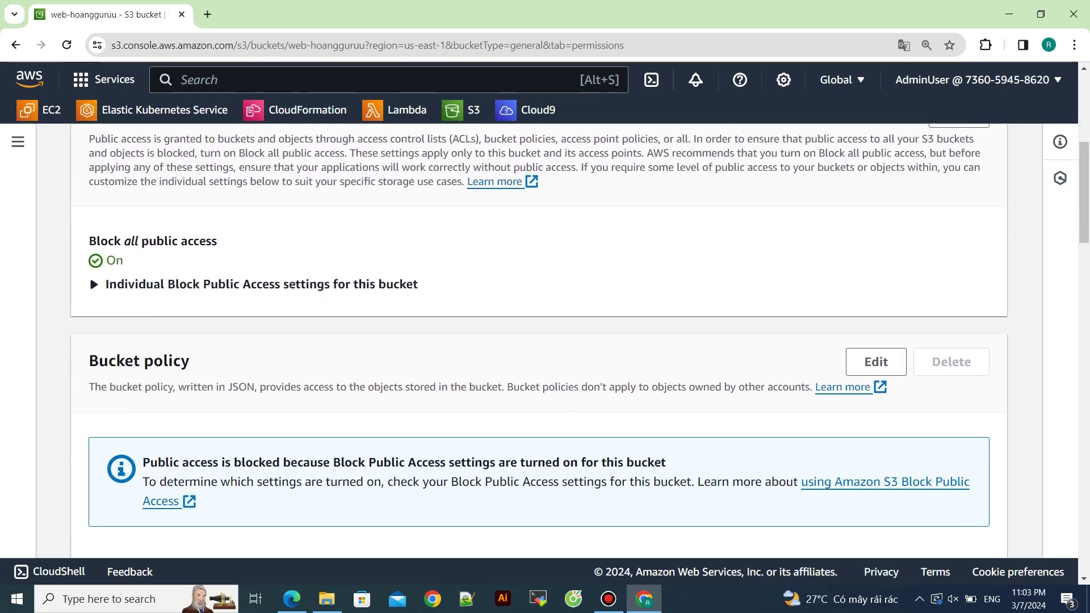
{"action": "left_click", "coordinate": [142, 284]}
{"action": "left_click", "coordinate": [142, 284]}
{"action": "scroll", "coordinate": [539, 341], "scroll_direction": "up", "scroll_amount": 3}
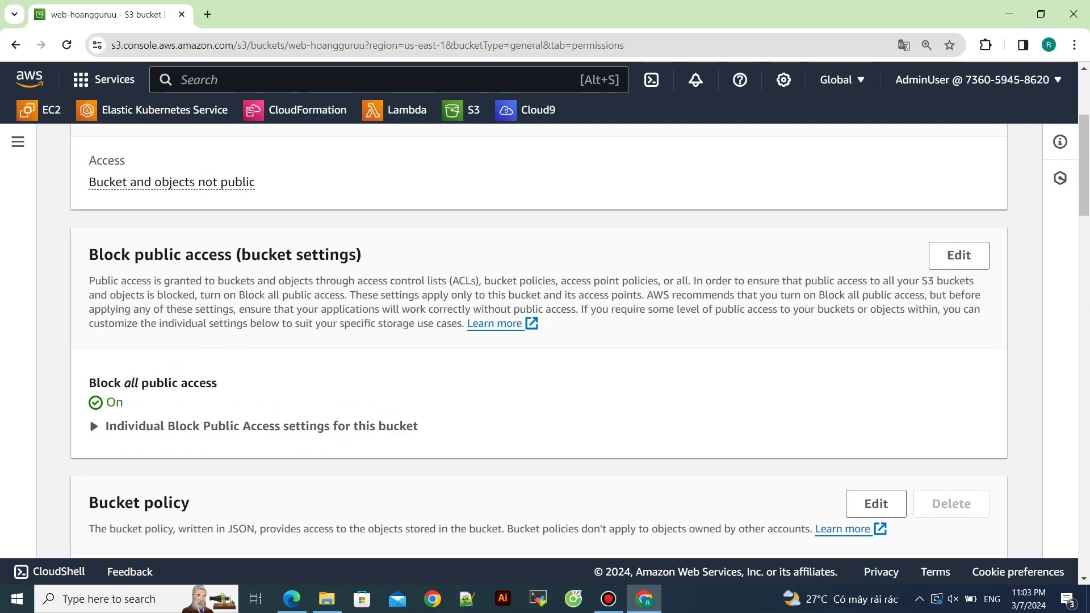
Step: Turn off Block all public access for the bucket, save the change and approve it by entering "confirm"
{"action": "left_click", "coordinate": [959, 256]}
{"action": "scroll", "coordinate": [425, 340], "scroll_direction": "up", "scroll_amount": 1}
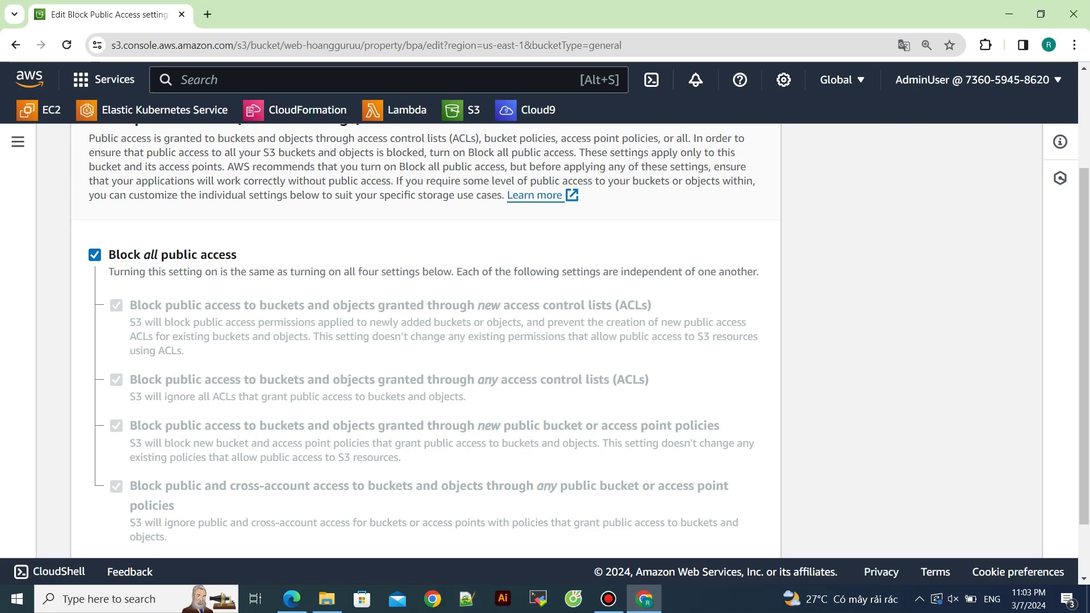
{"action": "left_click", "coordinate": [94, 255]}
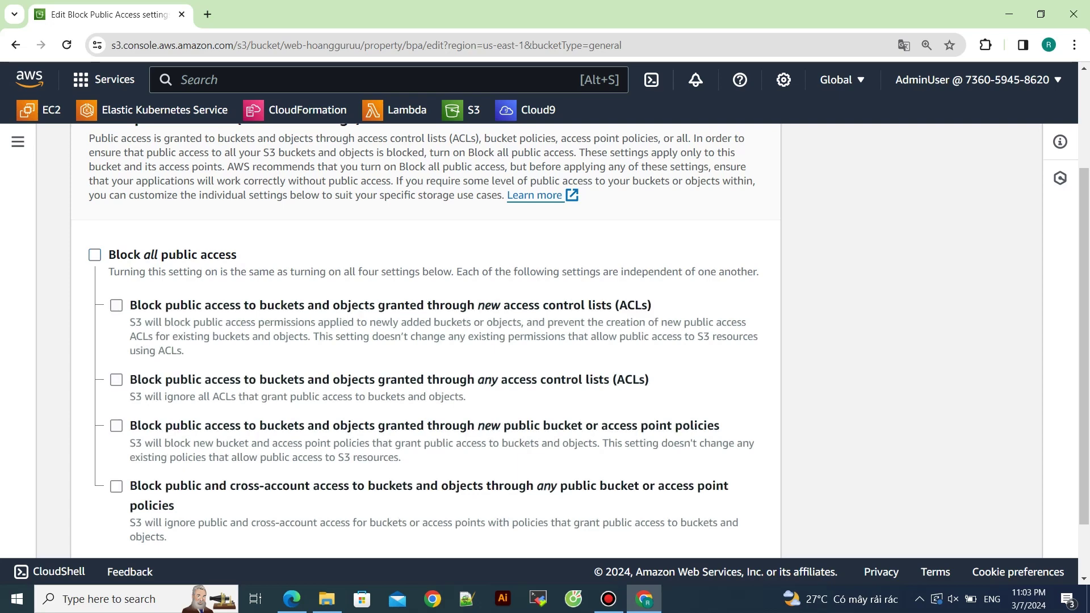
{"action": "scroll", "coordinate": [425, 340], "scroll_direction": "down", "scroll_amount": 1}
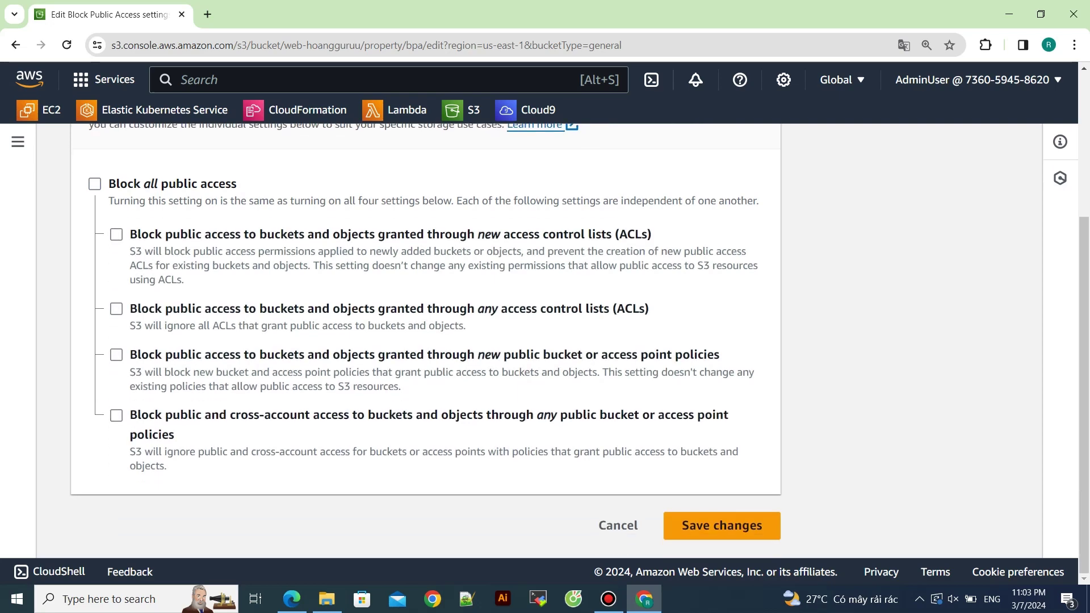
{"action": "left_click", "coordinate": [721, 526]}
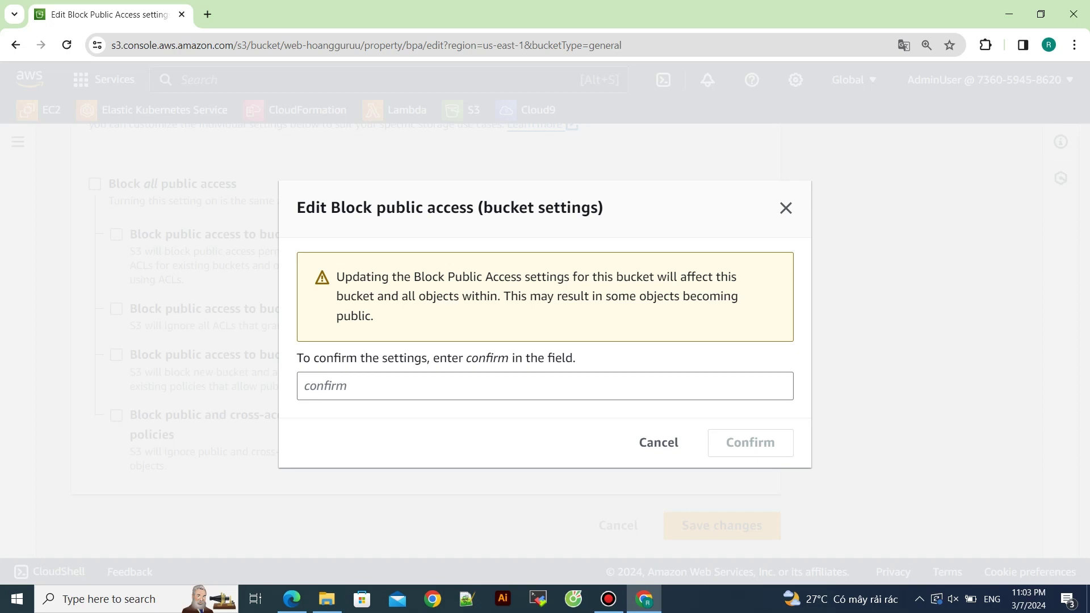
{"action": "left_click", "coordinate": [545, 386]}
{"action": "type", "text": "co"}
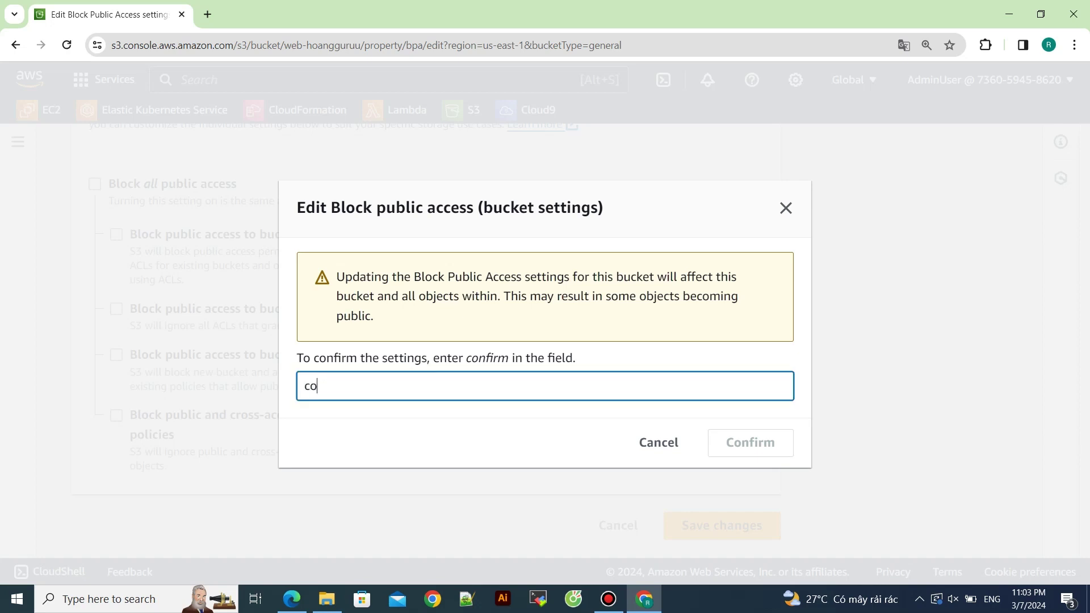
{"action": "type", "text": "nfirm"}
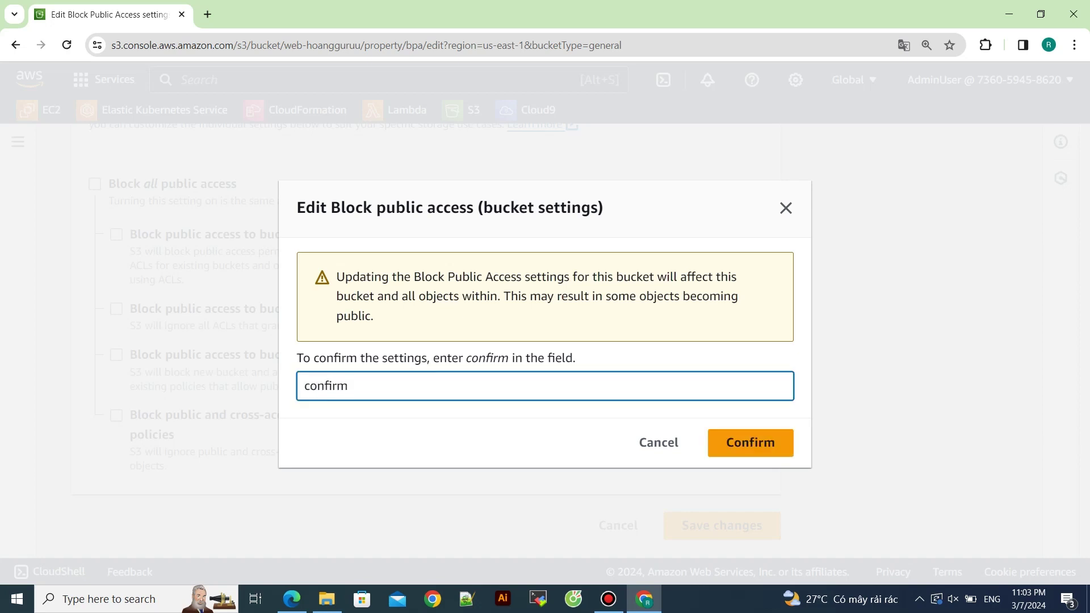
{"action": "key", "text": "Return"}
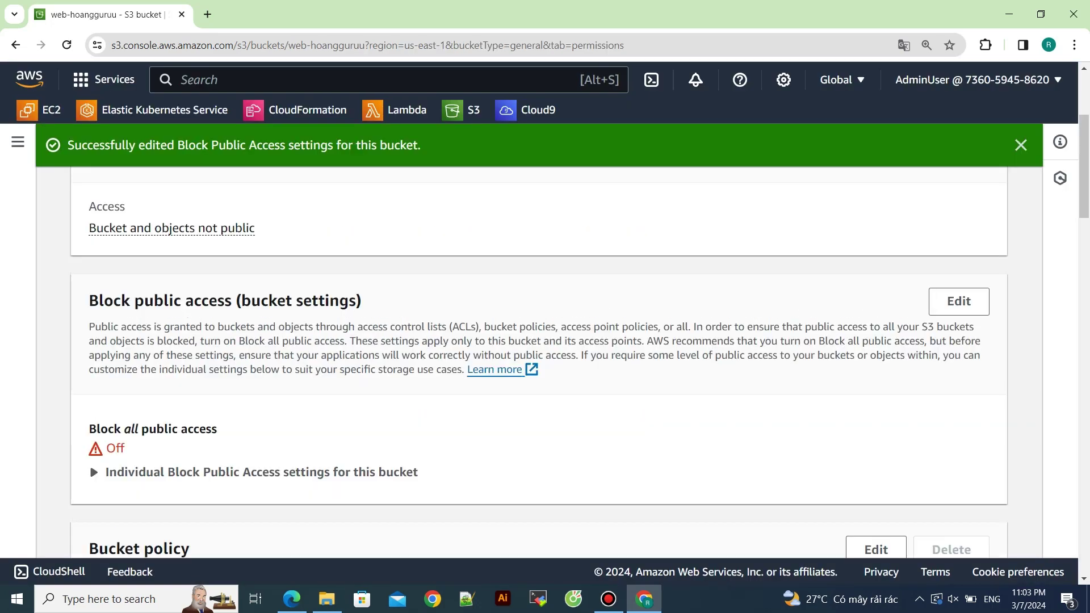
Step: Enable ACLs in the bucket's Object Ownership settings, acknowledge that ACLs will be restored, keep Bucket owner preferred, and save
{"action": "scroll", "coordinate": [539, 341], "scroll_direction": "down", "scroll_amount": 5}
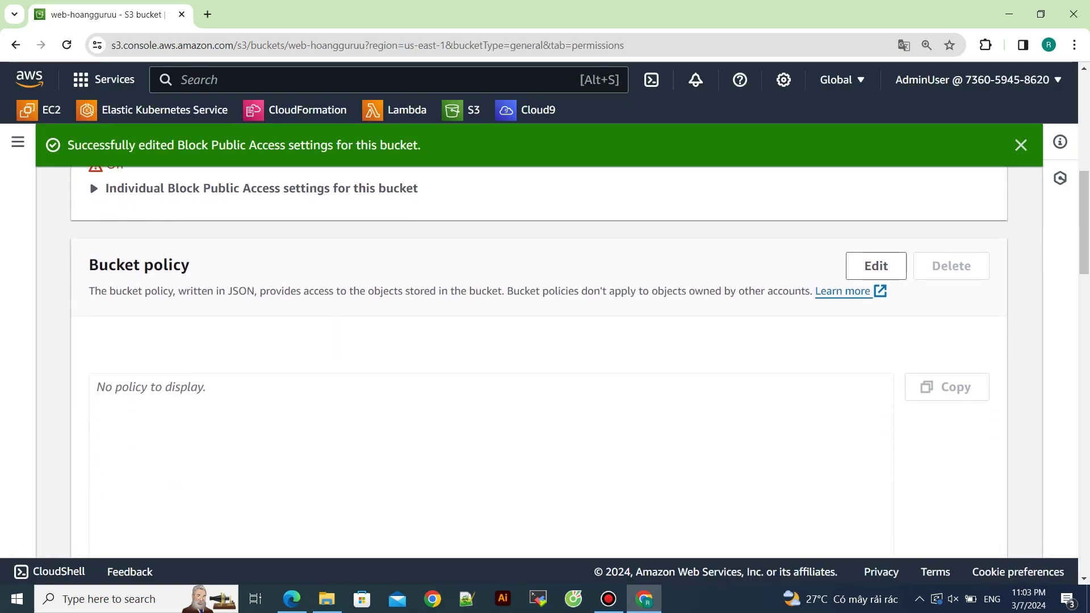
{"action": "scroll", "coordinate": [539, 341], "scroll_direction": "down", "scroll_amount": 10}
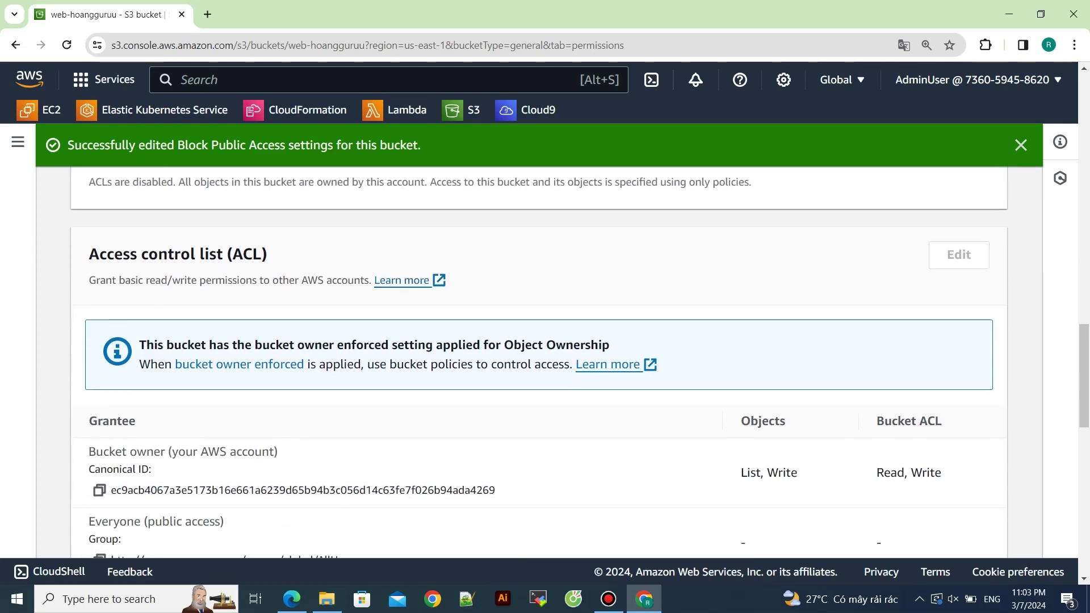
{"action": "scroll", "coordinate": [539, 341], "scroll_direction": "down", "scroll_amount": 6}
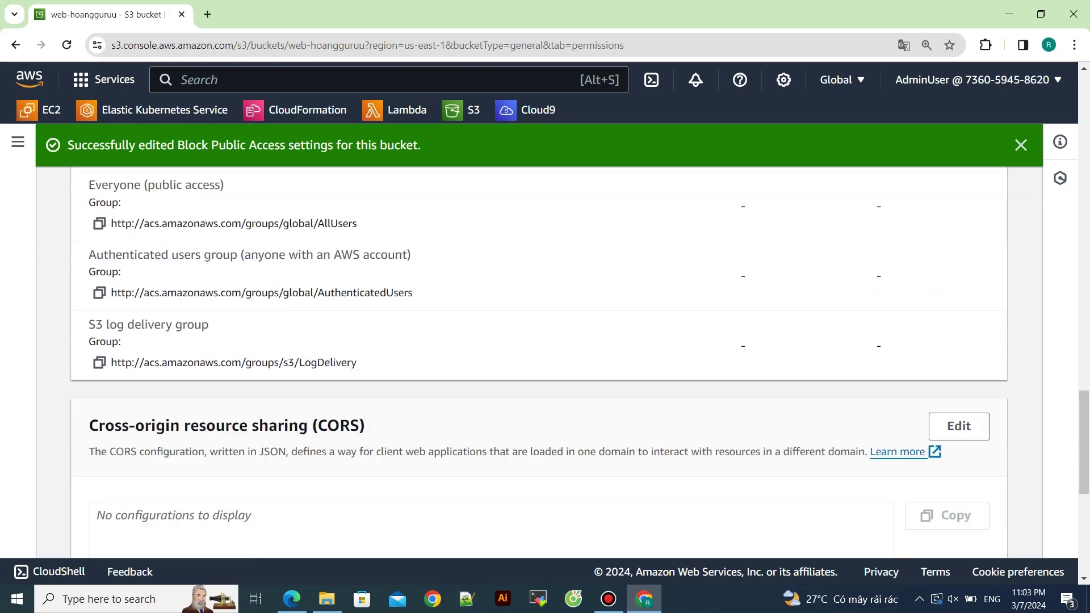
{"action": "scroll", "coordinate": [539, 341], "scroll_direction": "up", "scroll_amount": 6}
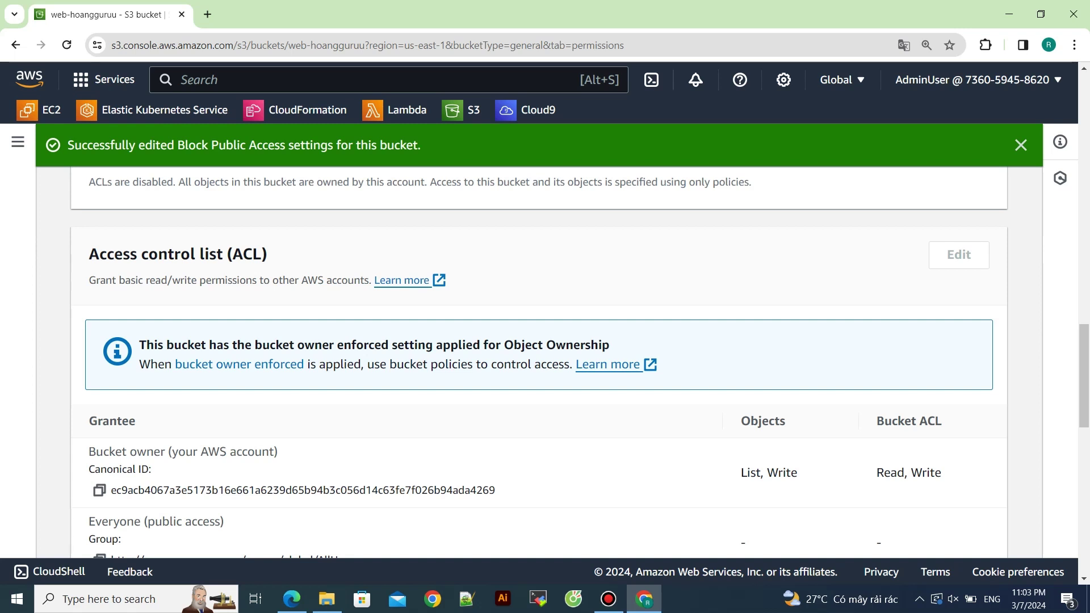
{"action": "left_click", "coordinate": [239, 363]}
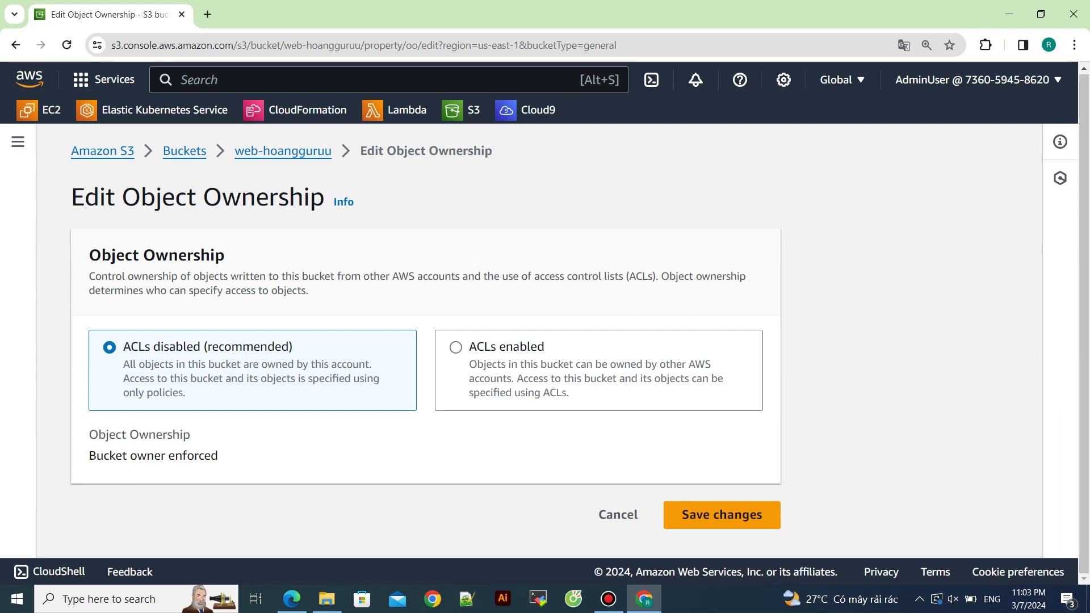
{"action": "left_click", "coordinate": [455, 347]}
{"action": "scroll", "coordinate": [545, 341], "scroll_direction": "down", "scroll_amount": 5}
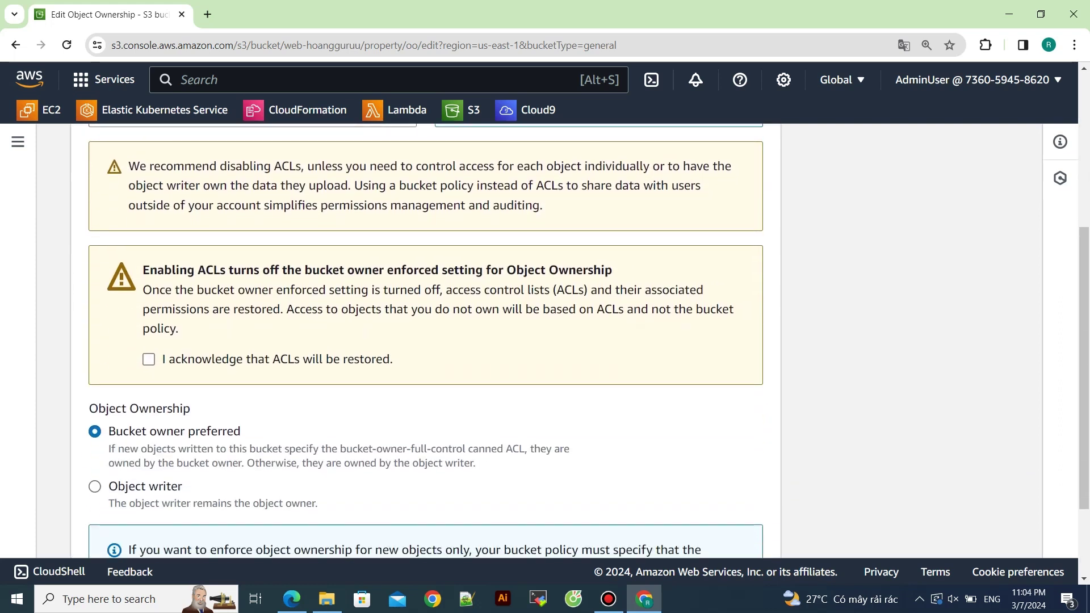
{"action": "left_click", "coordinate": [148, 358]}
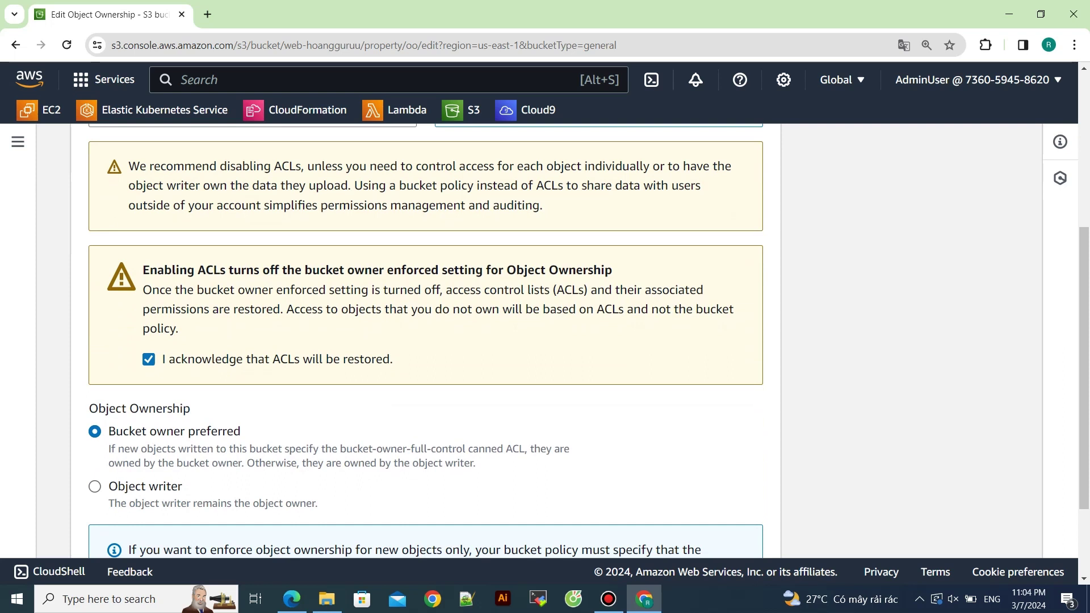
{"action": "scroll", "coordinate": [545, 340], "scroll_direction": "down", "scroll_amount": 2}
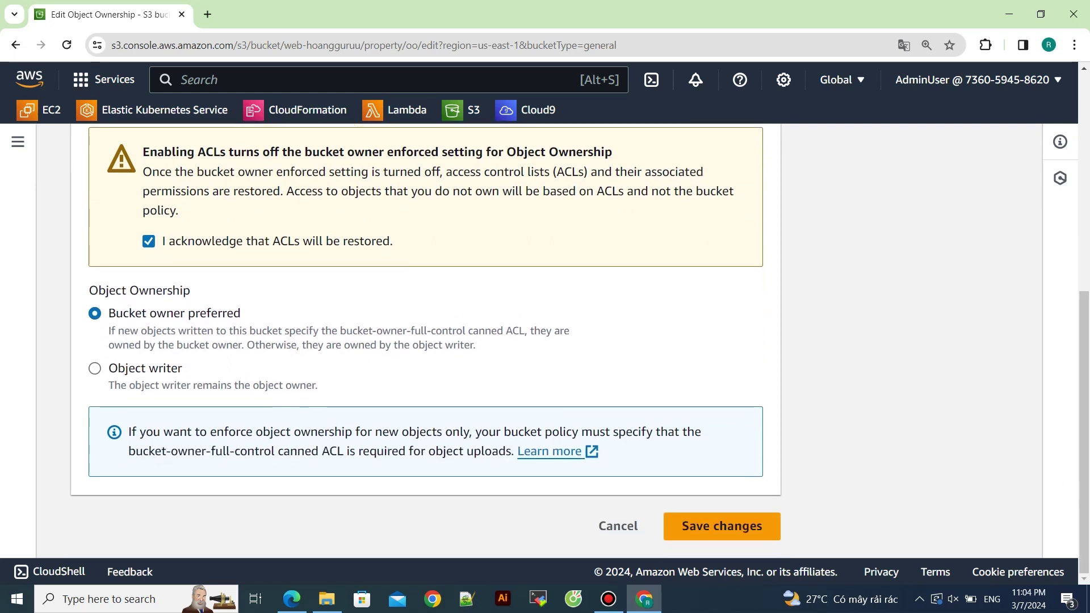
{"action": "left_click", "coordinate": [713, 526]}
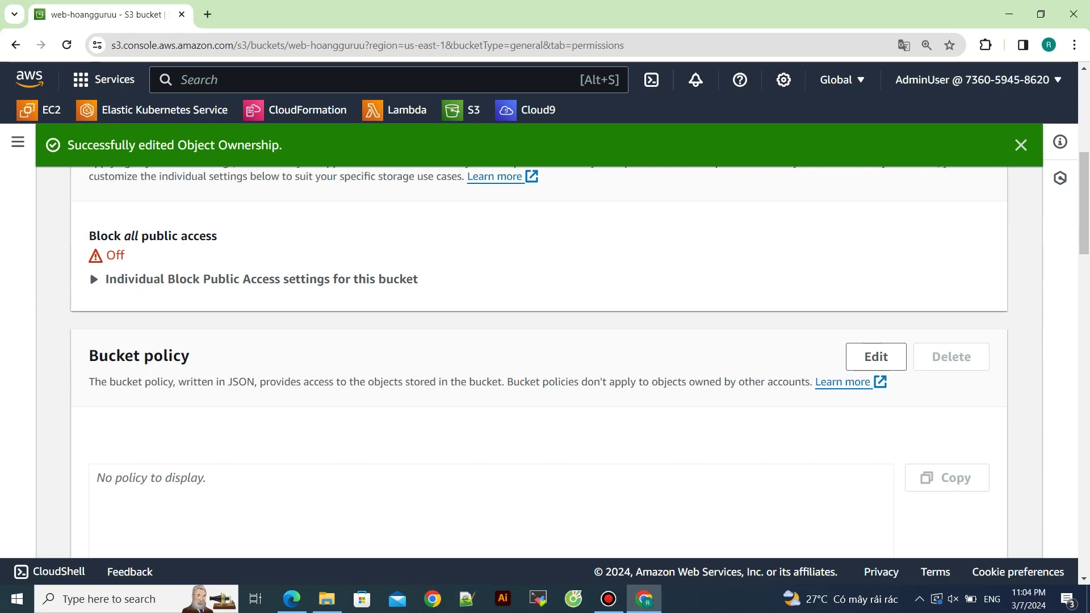
Step: Open the bucket's object list and examine the available object actions through to Make public using ACL
{"action": "scroll", "coordinate": [540, 340], "scroll_direction": "up", "scroll_amount": 8}
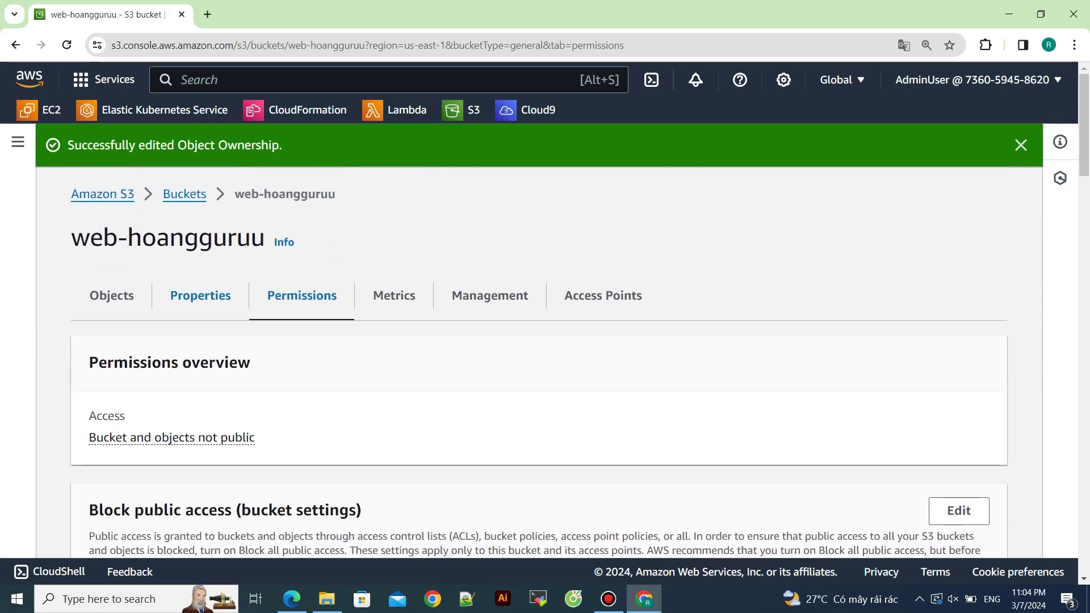
{"action": "left_click", "coordinate": [111, 295]}
{"action": "left_click", "coordinate": [738, 364]}
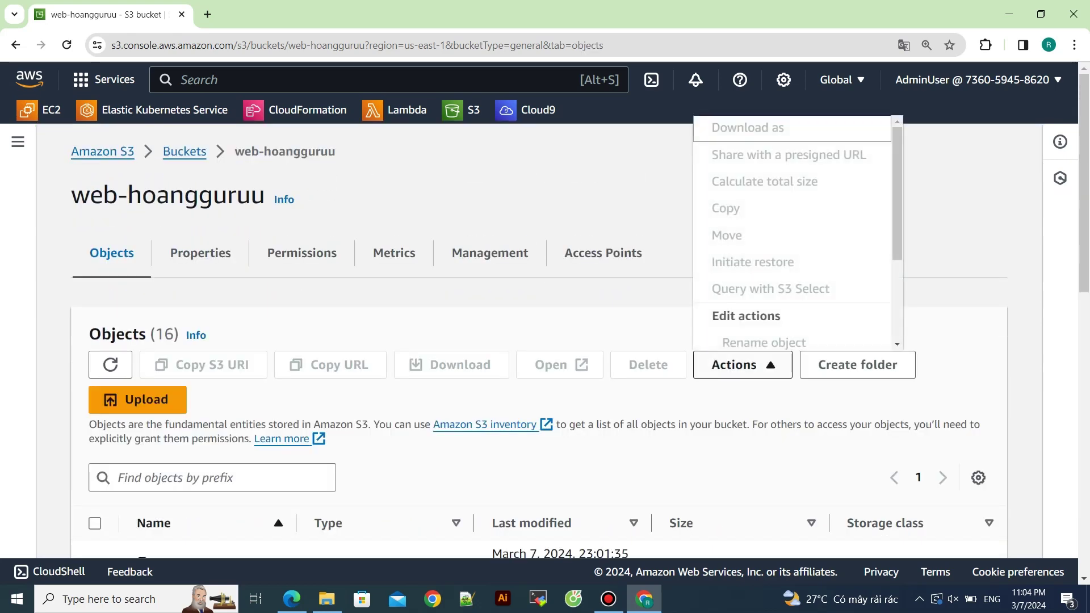
{"action": "key", "text": "Down"}
{"action": "key", "text": "Down"}
{"action": "key", "text": "Down"}
{"action": "key", "text": "Down"}
{"action": "key", "text": "Down"}
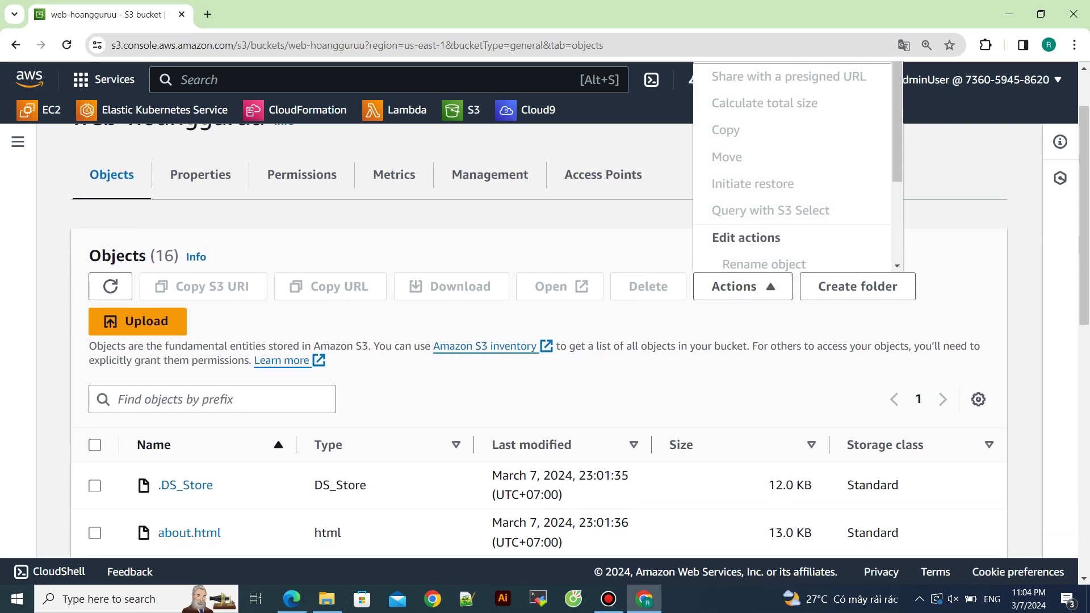
{"action": "key", "text": "Down"}
{"action": "key", "text": "Down"}
{"action": "key", "text": "Down"}
{"action": "key", "text": "Down"}
{"action": "key", "text": "Down"}
{"action": "key", "text": "Down"}
{"action": "key", "text": "Down"}
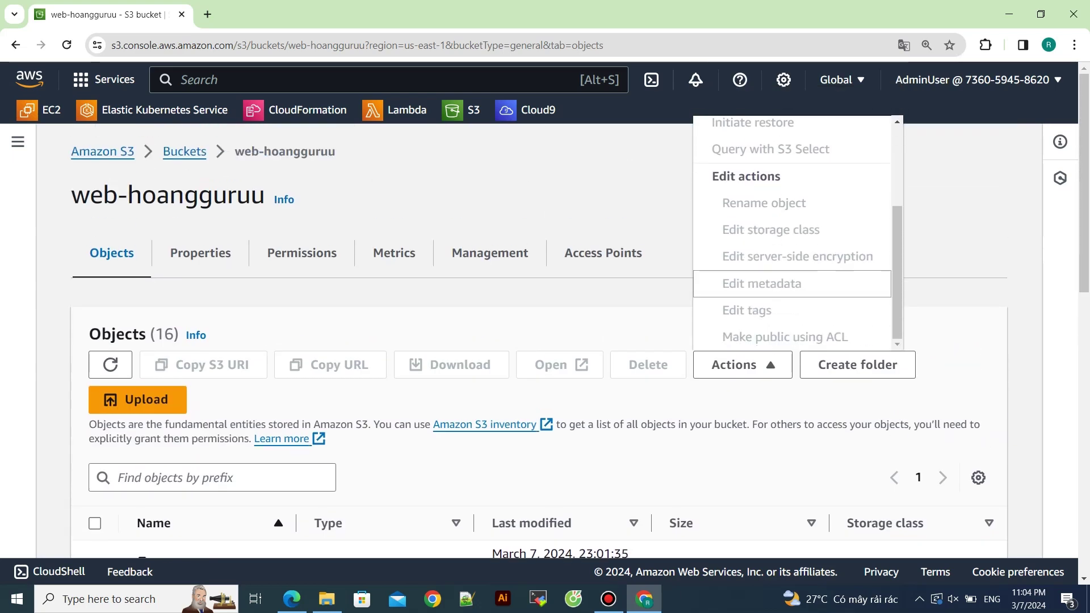
{"action": "scroll", "coordinate": [567, 312], "scroll_direction": "up", "scroll_amount": 3}
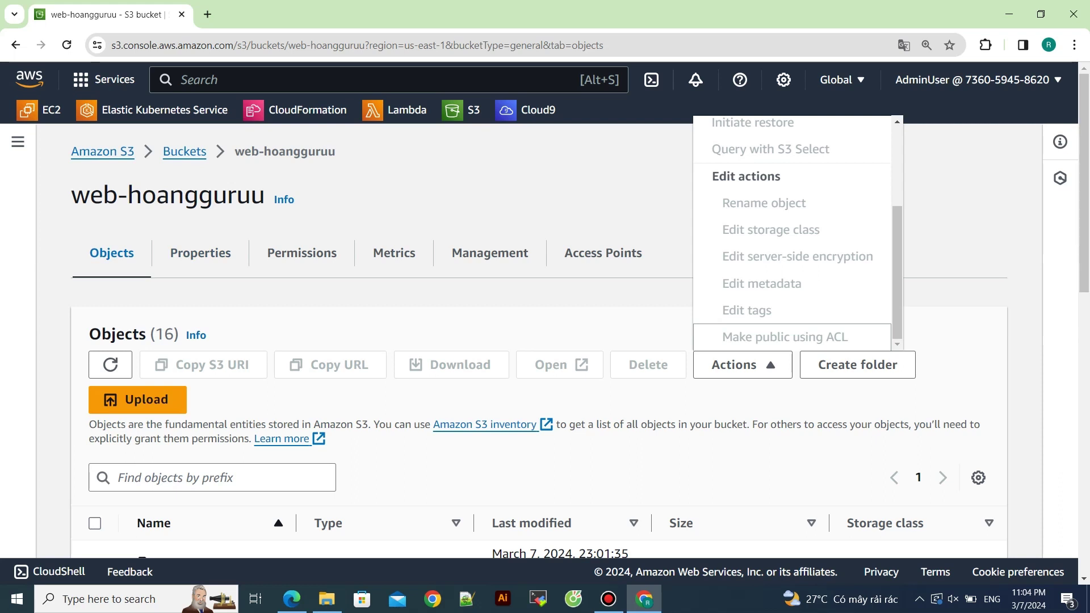
Step: Select all objects in the web-hoangguruu bucket and make them public using ACL
{"action": "scroll", "coordinate": [545, 340], "scroll_direction": "down", "scroll_amount": 3}
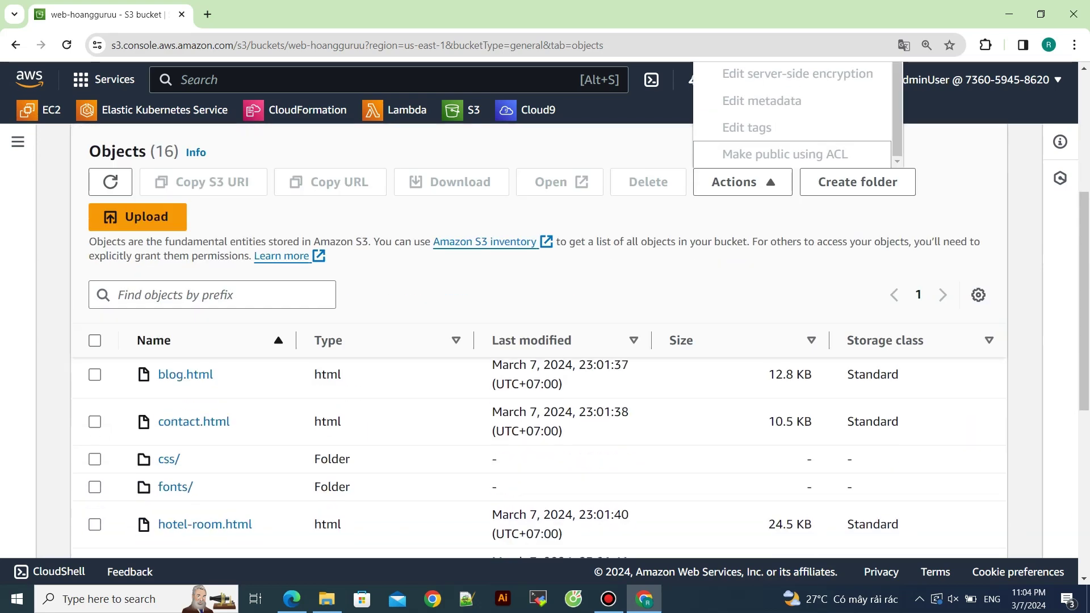
{"action": "scroll", "coordinate": [545, 341], "scroll_direction": "up", "scroll_amount": 1}
{"action": "left_click", "coordinate": [95, 381]}
{"action": "scroll", "coordinate": [545, 341], "scroll_direction": "up", "scroll_amount": 1}
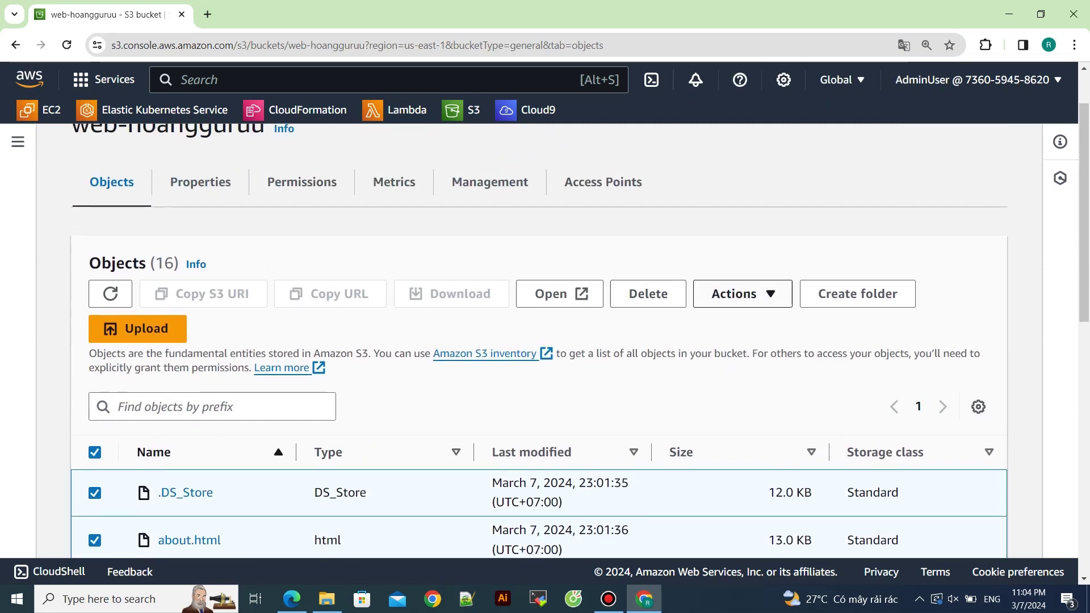
{"action": "left_click", "coordinate": [742, 293]}
{"action": "scroll", "coordinate": [795, 426], "scroll_direction": "down", "scroll_amount": 2}
{"action": "left_click", "coordinate": [772, 528]}
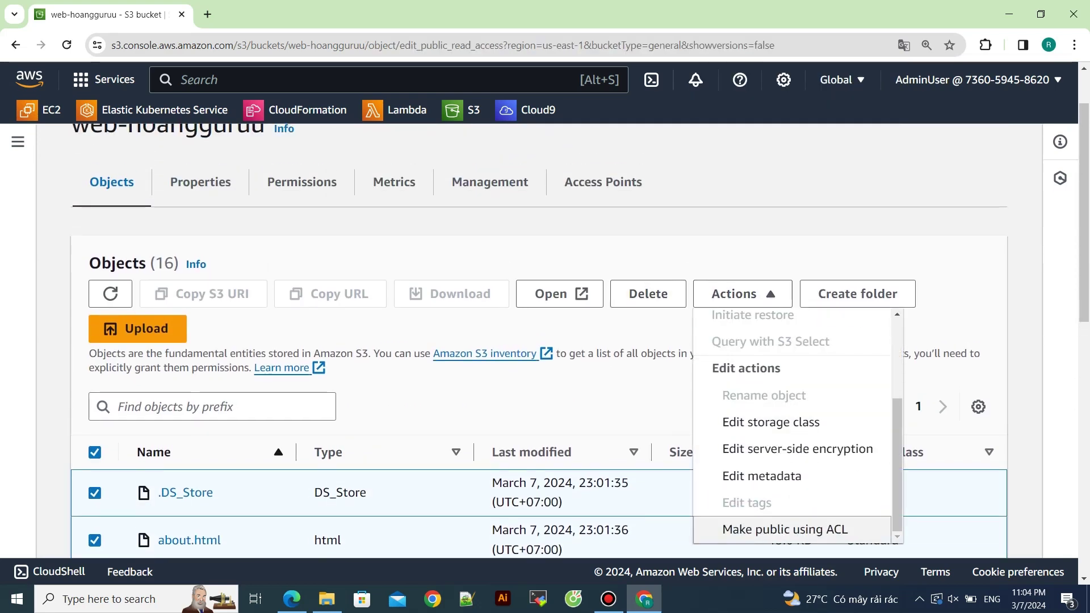
{"action": "scroll", "coordinate": [545, 341], "scroll_direction": "down", "scroll_amount": 5}
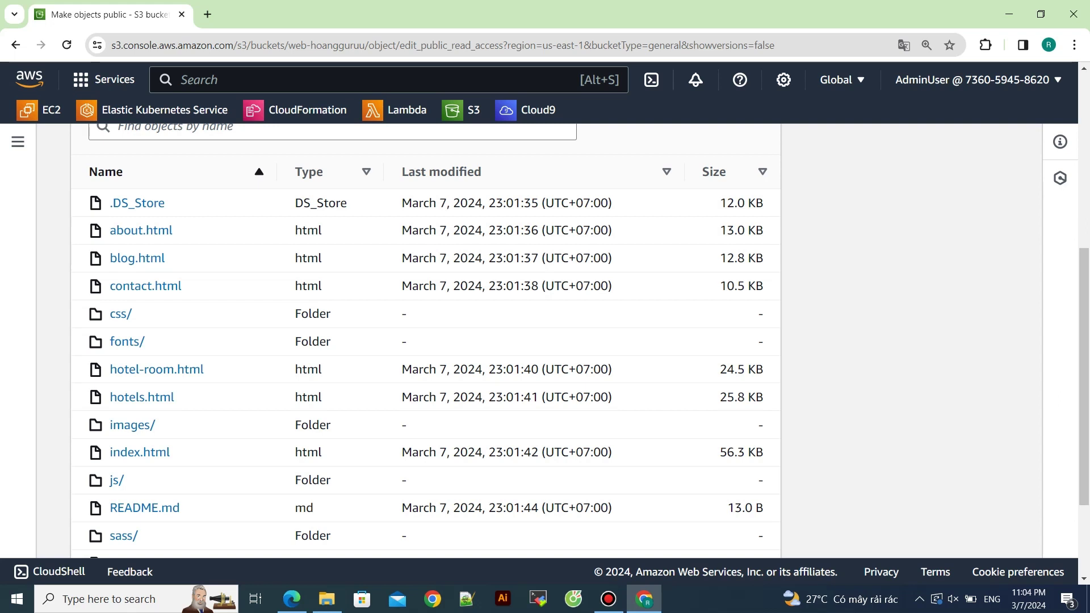
{"action": "scroll", "coordinate": [426, 341], "scroll_direction": "down", "scroll_amount": 3}
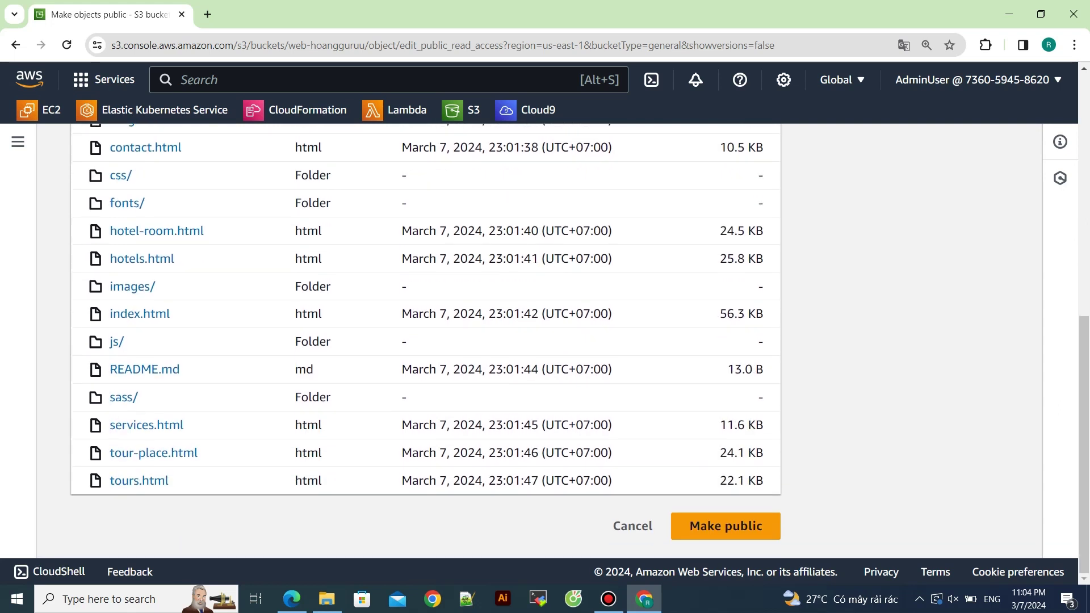
{"action": "left_click", "coordinate": [727, 526]}
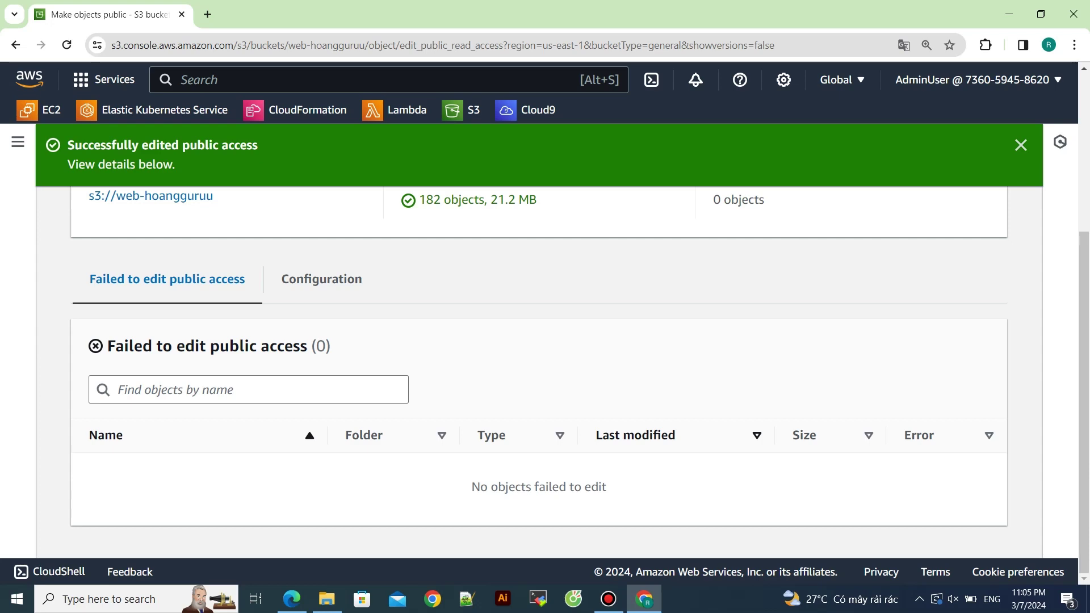
Step: Review the Make public status summary and the list of failed objects, and close the status page
{"action": "scroll", "coordinate": [540, 341], "scroll_direction": "up", "scroll_amount": 4}
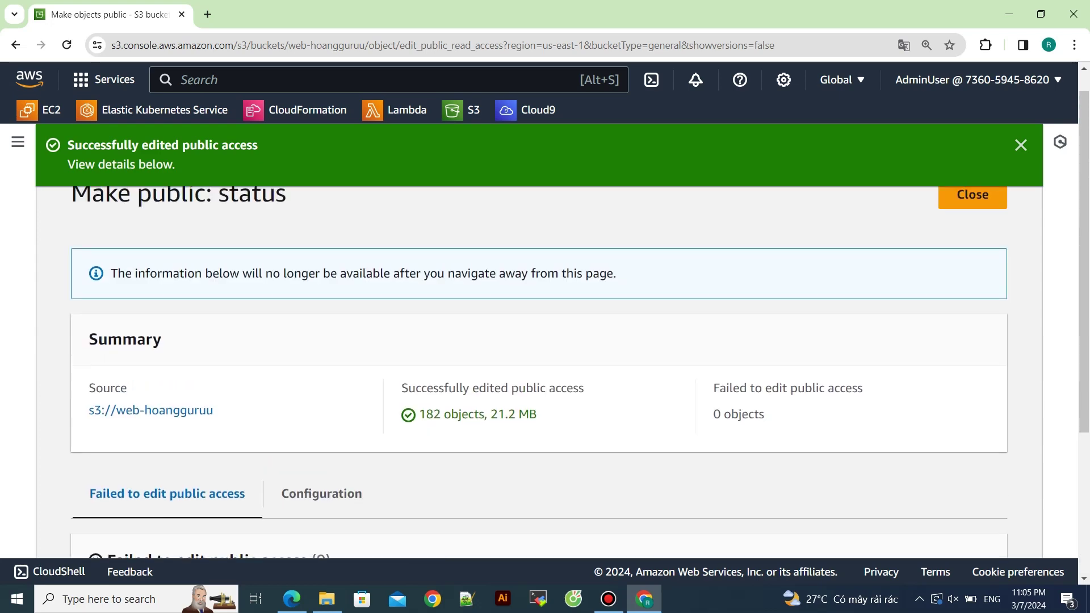
{"action": "scroll", "coordinate": [539, 341], "scroll_direction": "down", "scroll_amount": 4}
{"action": "scroll", "coordinate": [539, 369], "scroll_direction": "up", "scroll_amount": 4}
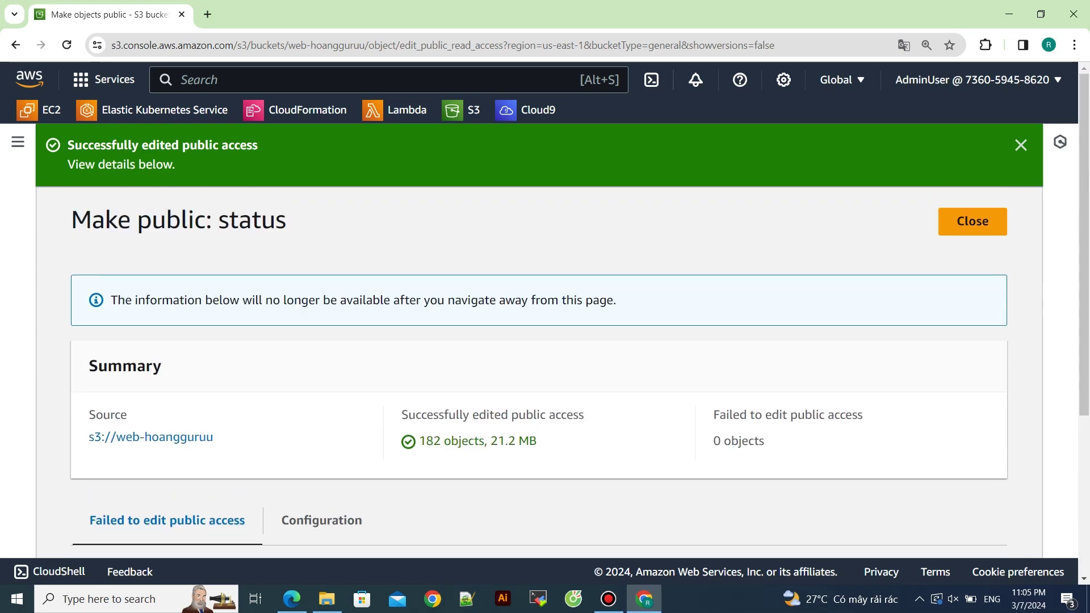
{"action": "left_click", "coordinate": [973, 222]}
Step: Open the details of index.html from the bucket's object list and copy its Object URL
{"action": "scroll", "coordinate": [545, 340], "scroll_direction": "down", "scroll_amount": 3}
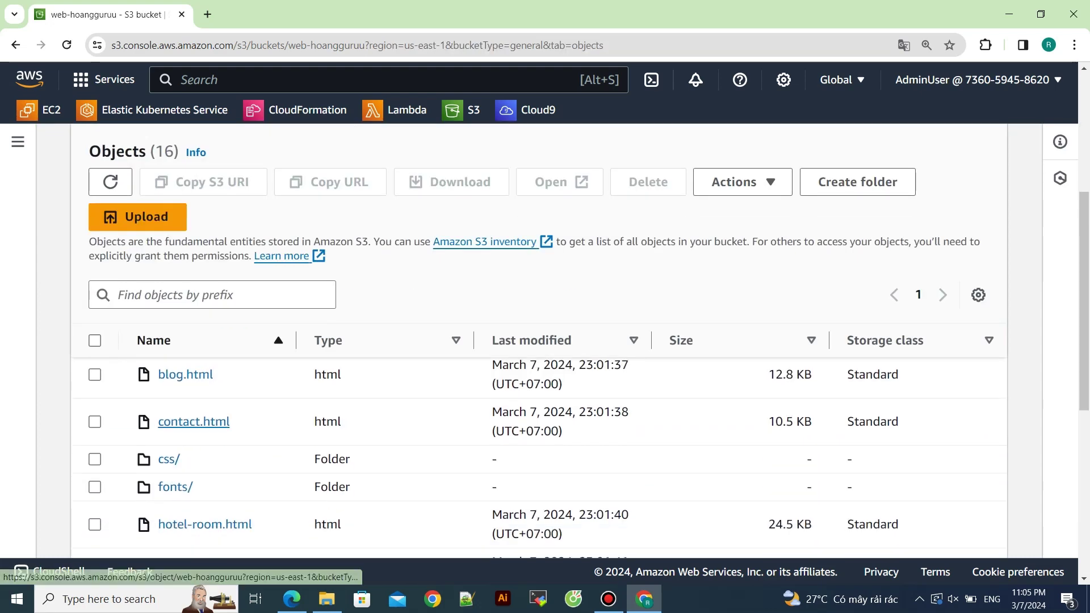
{"action": "scroll", "coordinate": [187, 424], "scroll_direction": "up", "scroll_amount": 3}
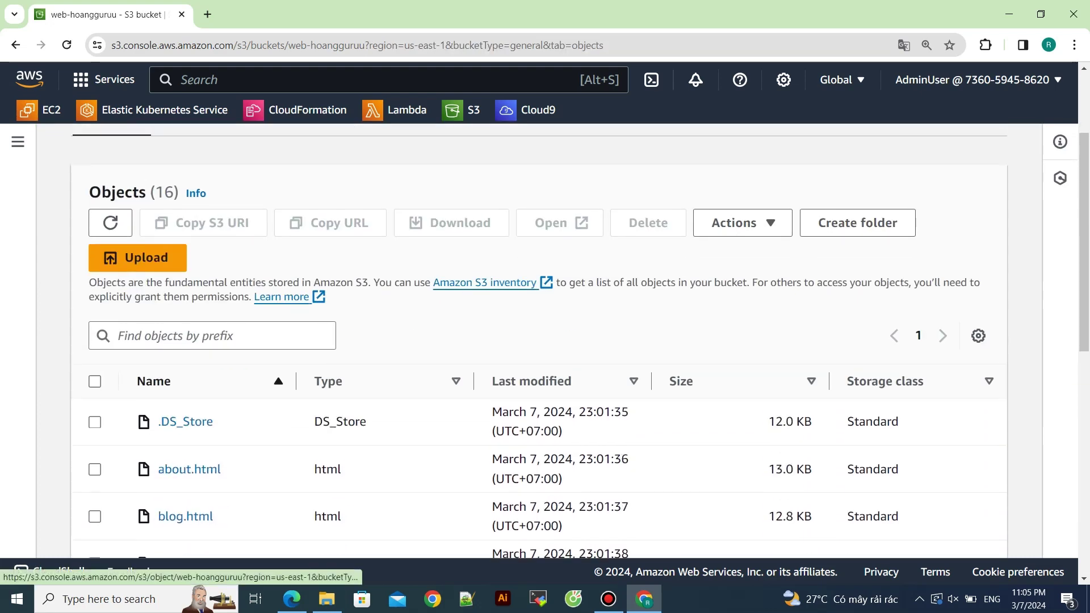
{"action": "scroll", "coordinate": [188, 421], "scroll_direction": "down", "scroll_amount": 8}
{"action": "scroll", "coordinate": [170, 431], "scroll_direction": "up", "scroll_amount": 2}
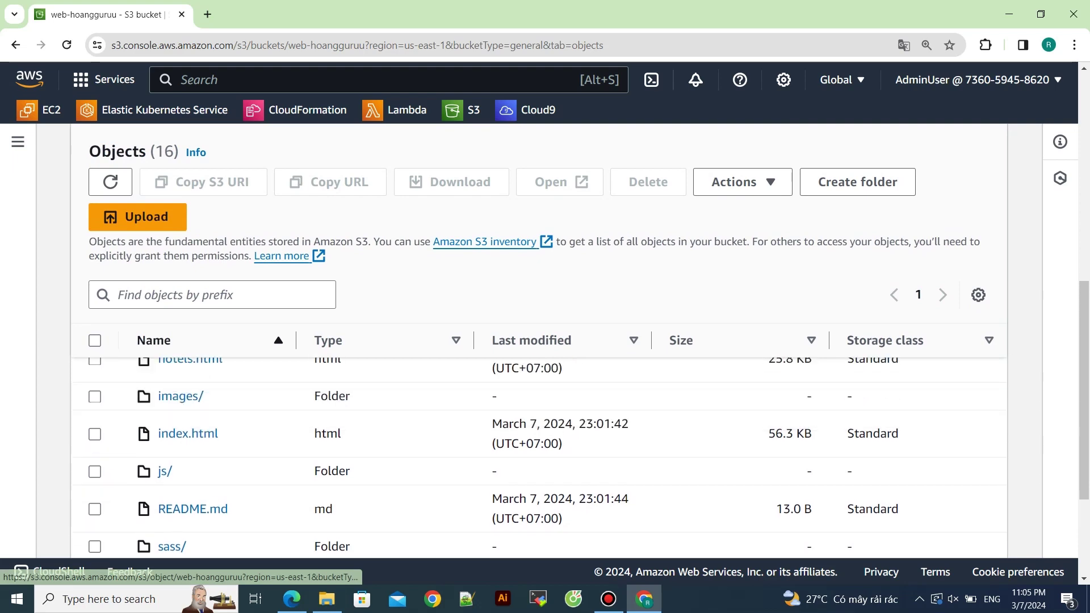
{"action": "left_click", "coordinate": [171, 430]}
{"action": "scroll", "coordinate": [539, 341], "scroll_direction": "down", "scroll_amount": 8}
{"action": "scroll", "coordinate": [540, 340], "scroll_direction": "up", "scroll_amount": 5}
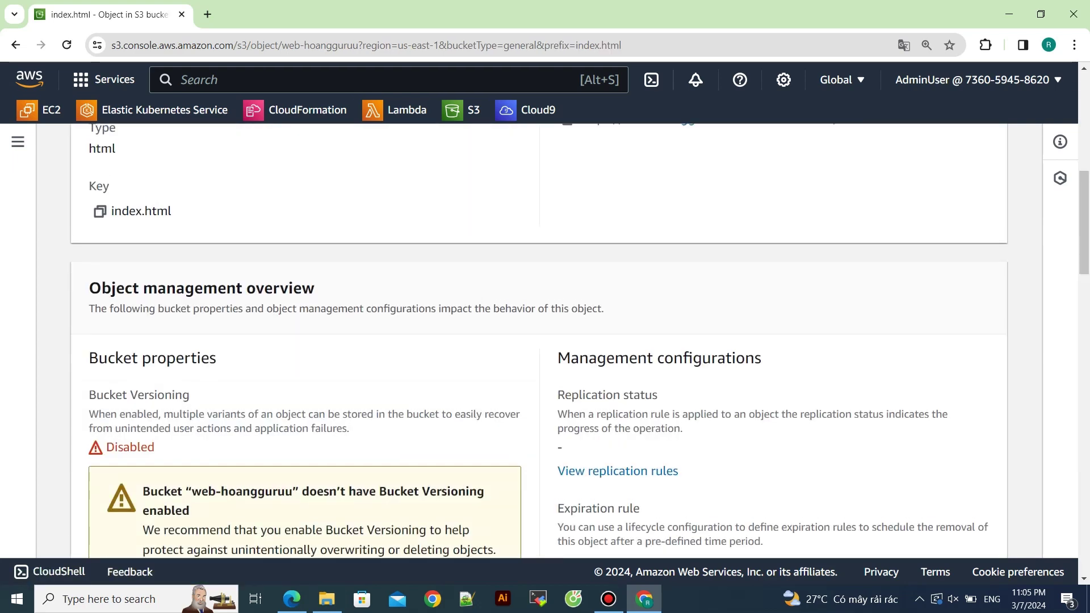
{"action": "scroll", "coordinate": [539, 341], "scroll_direction": "up", "scroll_amount": 3}
{"action": "scroll", "coordinate": [540, 340], "scroll_direction": "down", "scroll_amount": 3}
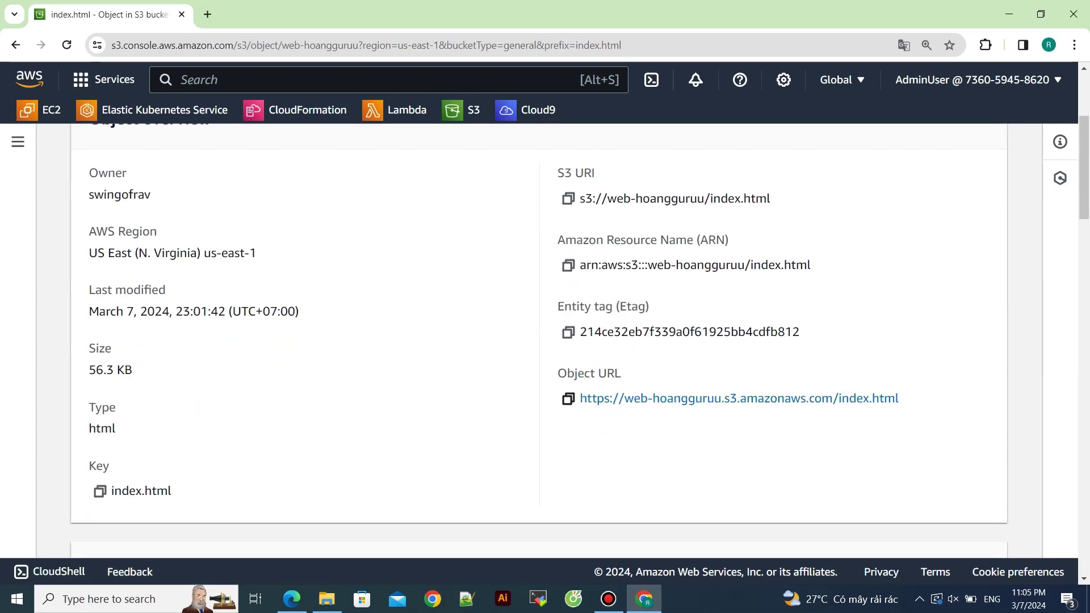
{"action": "left_click", "coordinate": [568, 398]}
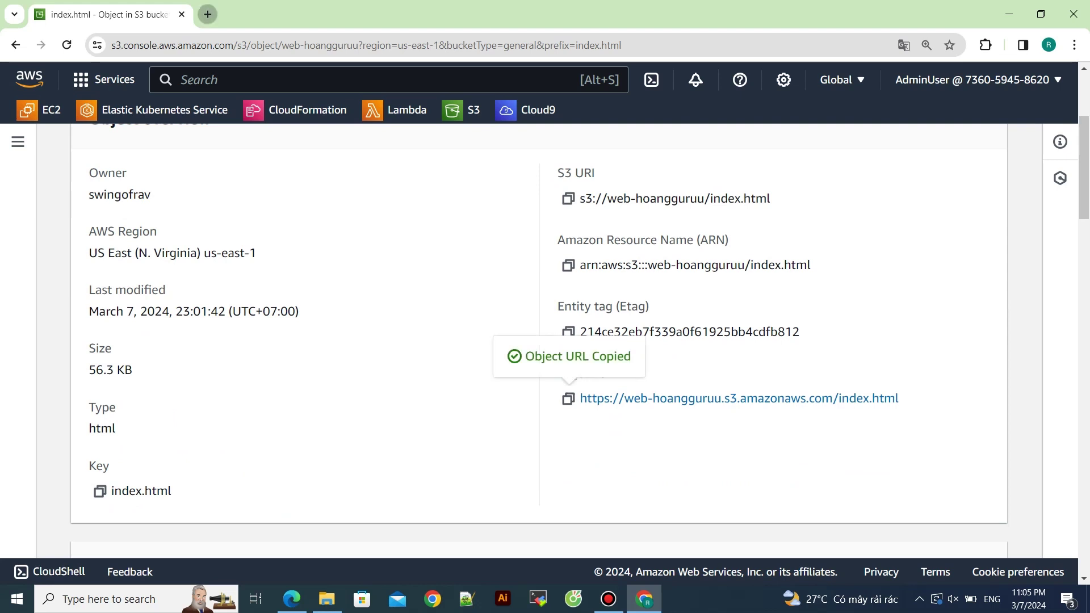
Step: Load the copied index.html URL in a new browser tab and look over the website's home page
{"action": "left_click", "coordinate": [207, 14]}
{"action": "key", "text": "ctrl+v"}
{"action": "key", "text": "Return"}
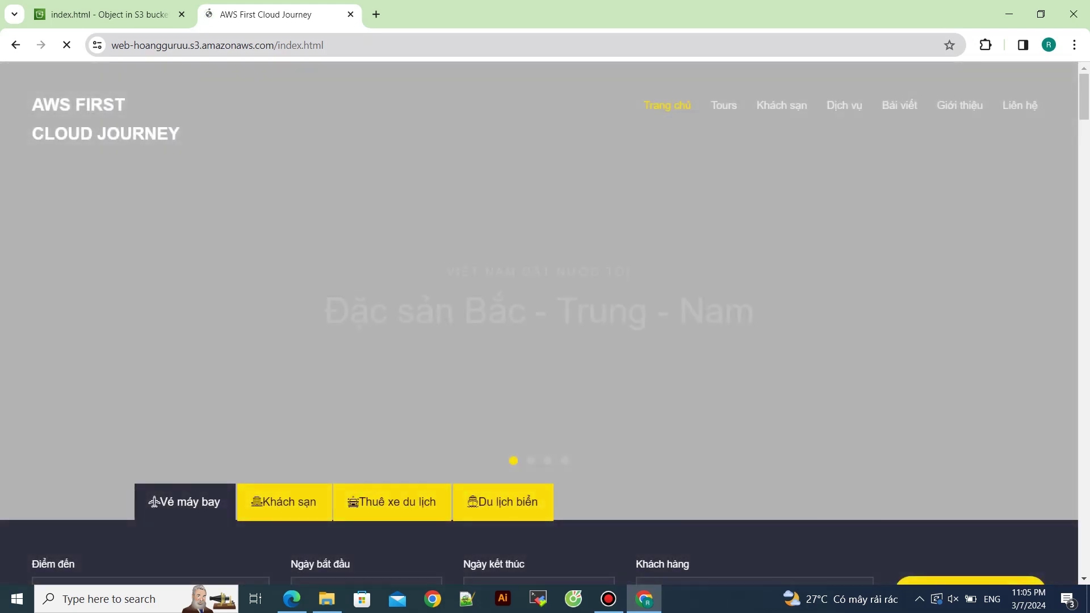
{"action": "scroll", "coordinate": [545, 324], "scroll_direction": "down", "scroll_amount": 3}
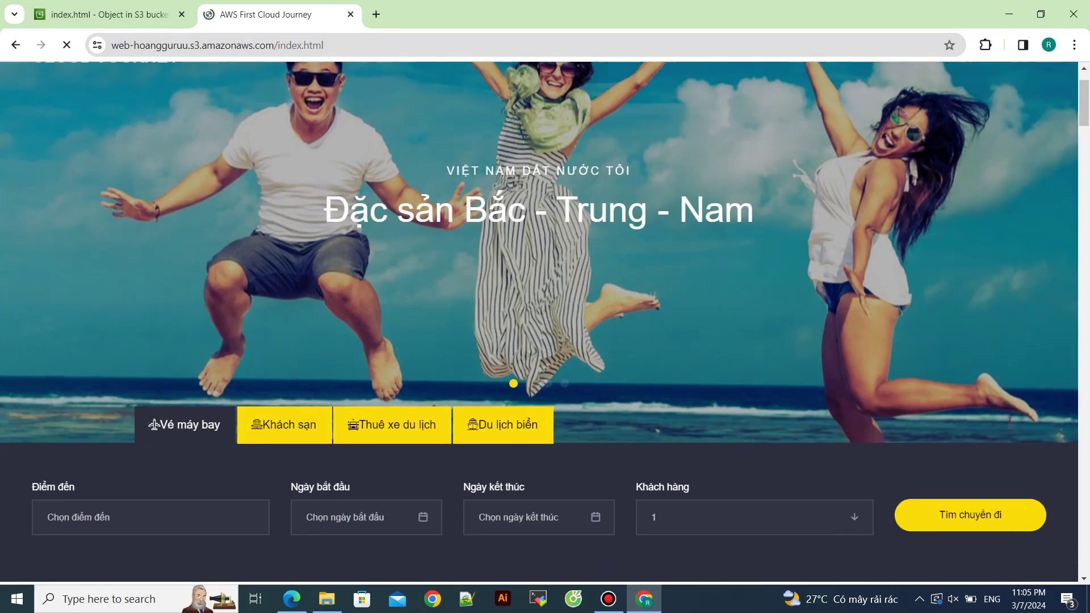
{"action": "scroll", "coordinate": [545, 323], "scroll_direction": "up", "scroll_amount": 3}
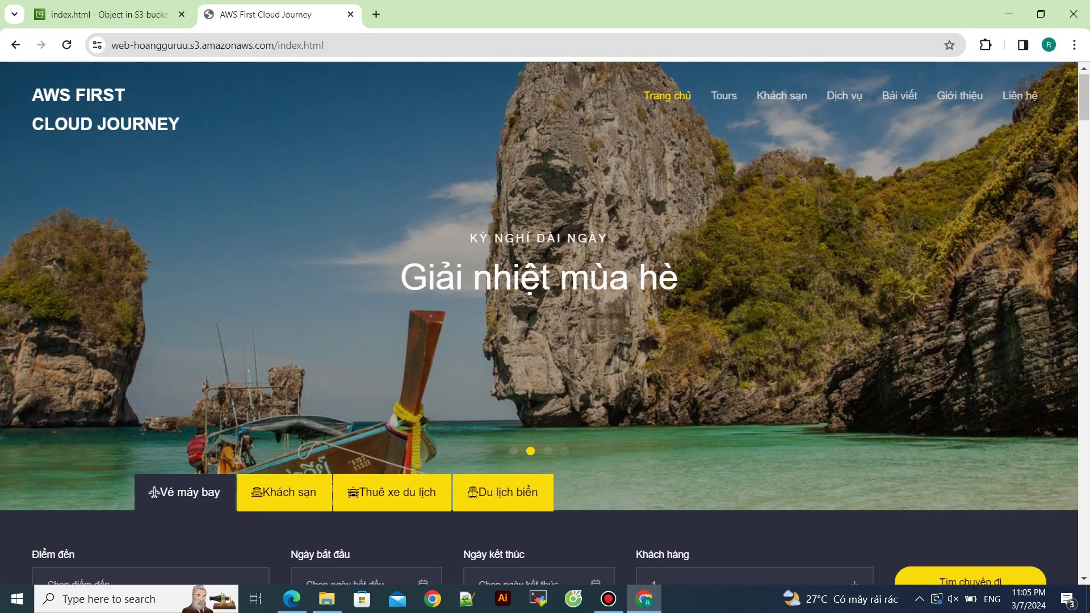
{"action": "scroll", "coordinate": [539, 323], "scroll_direction": "down", "scroll_amount": 5}
{"action": "scroll", "coordinate": [539, 323], "scroll_direction": "up", "scroll_amount": 5}
Step: Return to the web-hoangguruu bucket in the S3 console, open the details of blog.html and copy its Object URL
{"action": "key", "text": "ctrl+shift+Tab"}
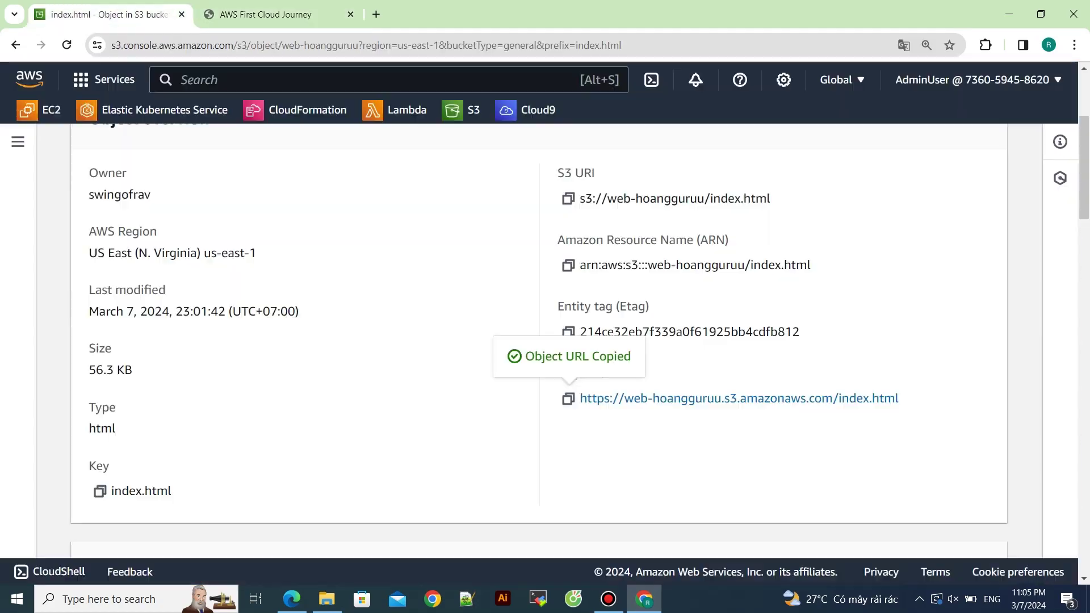
{"action": "scroll", "coordinate": [539, 341], "scroll_direction": "up", "scroll_amount": 4}
{"action": "left_click", "coordinate": [283, 151]}
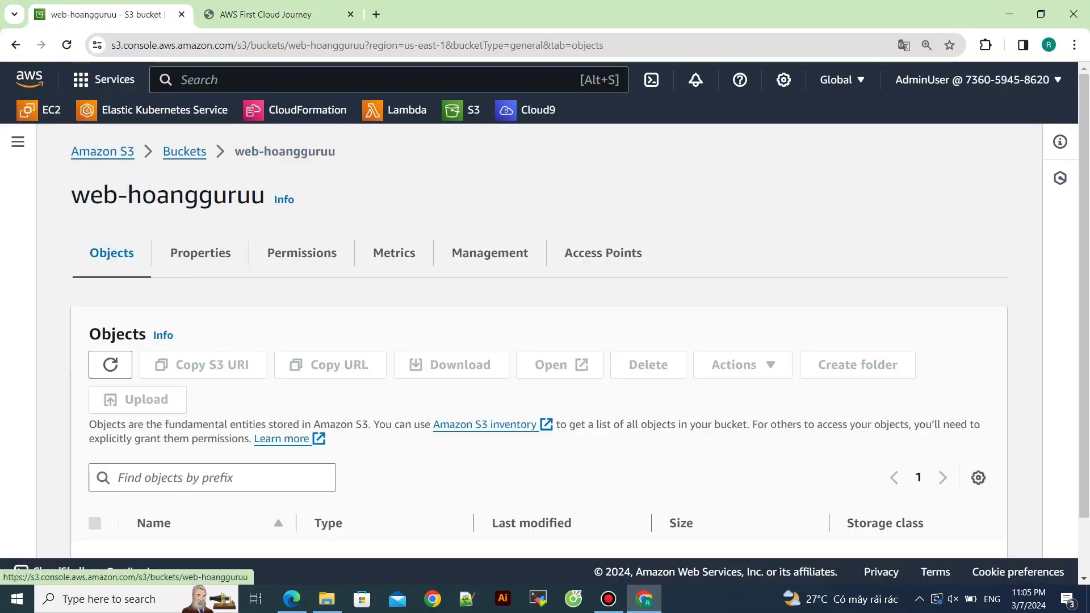
{"action": "scroll", "coordinate": [539, 340], "scroll_direction": "down", "scroll_amount": 3}
{"action": "scroll", "coordinate": [193, 425], "scroll_direction": "up", "scroll_amount": 2}
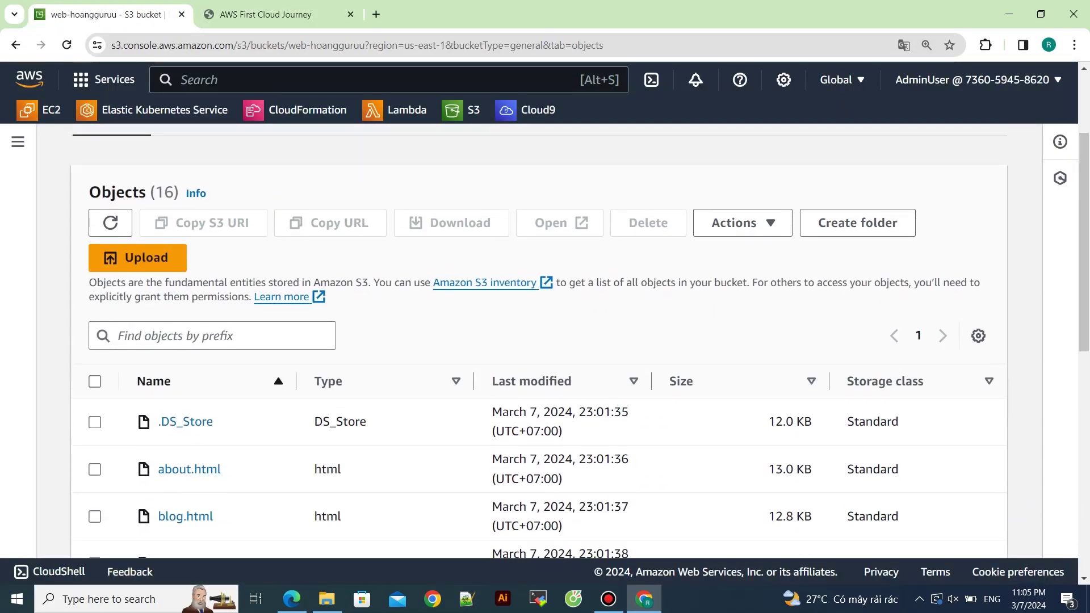
{"action": "scroll", "coordinate": [185, 374], "scroll_direction": "down", "scroll_amount": 2}
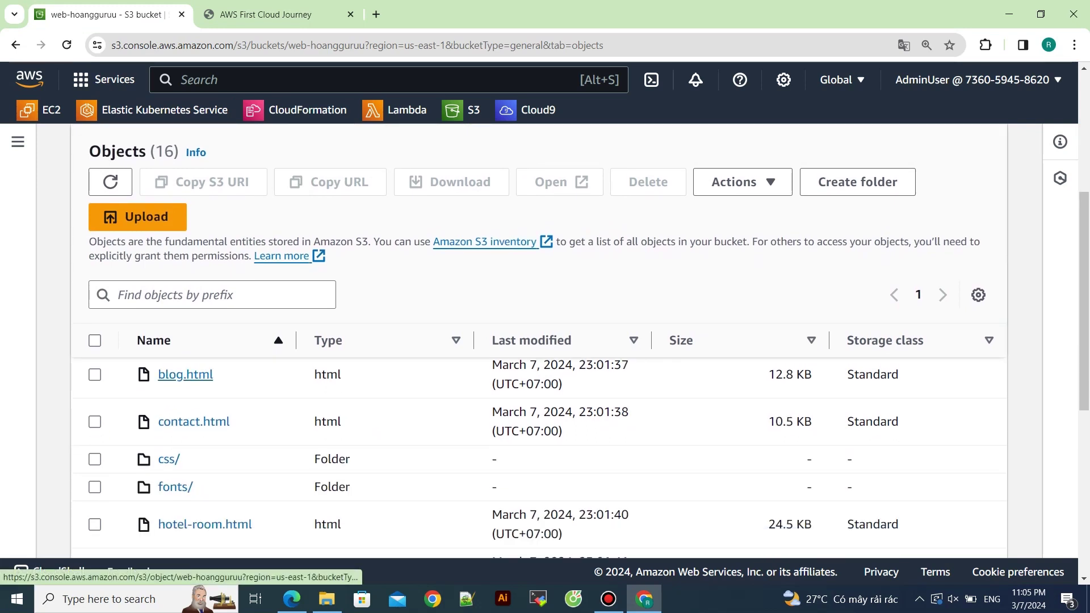
{"action": "left_click", "coordinate": [186, 374]}
{"action": "scroll", "coordinate": [186, 375], "scroll_direction": "down", "scroll_amount": 5}
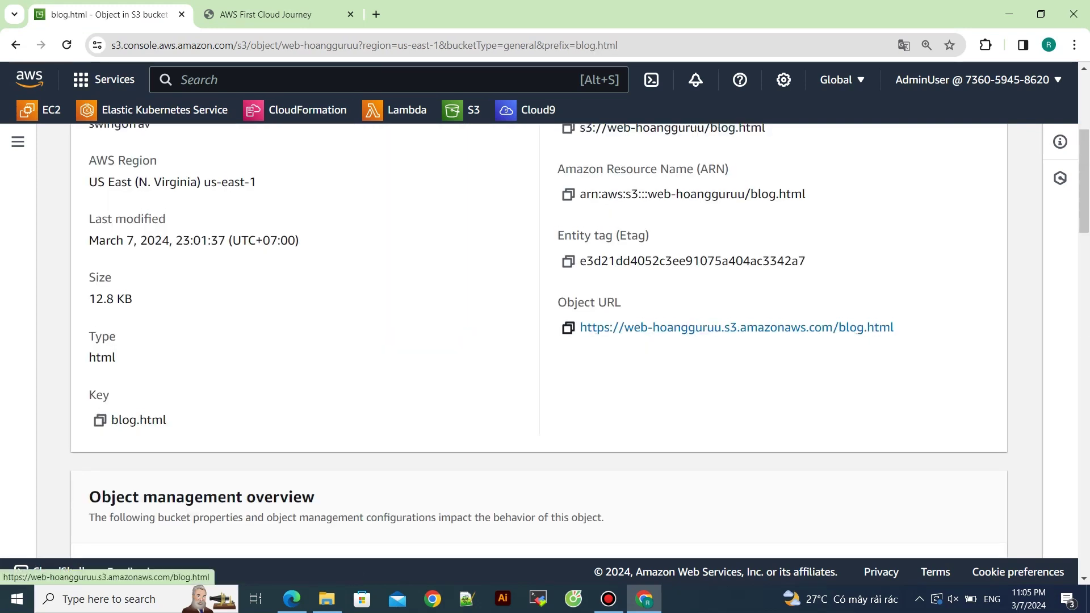
{"action": "left_click", "coordinate": [568, 328]}
Step: Load the copied blog.html URL in a new browser tab, look through the blog page, and return to the index.html page
{"action": "key", "text": "ctrl+t"}
{"action": "key", "text": "ctrl+v"}
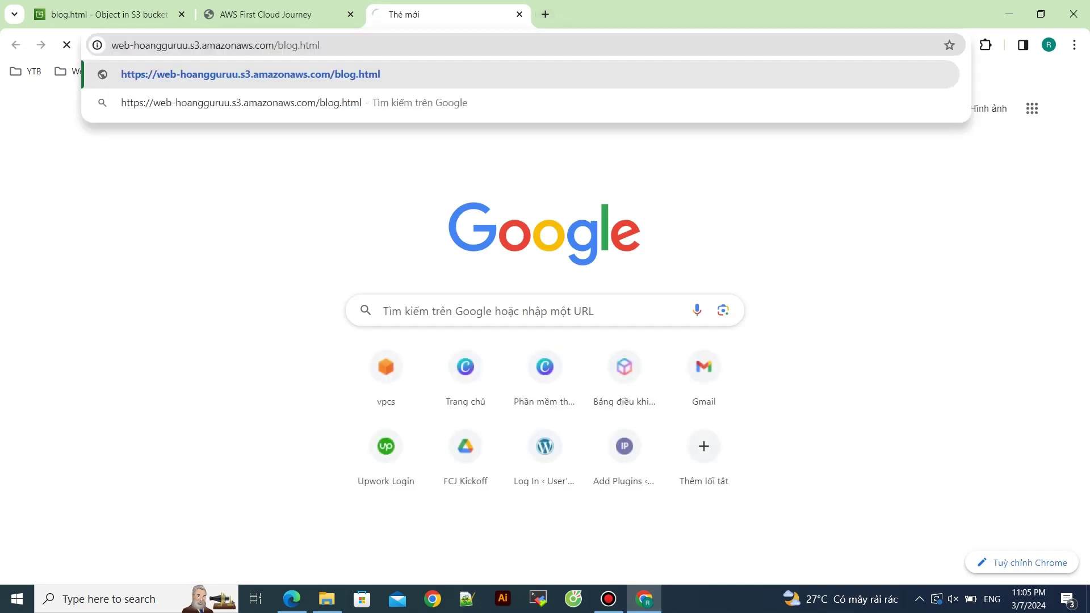
{"action": "key", "text": "Return"}
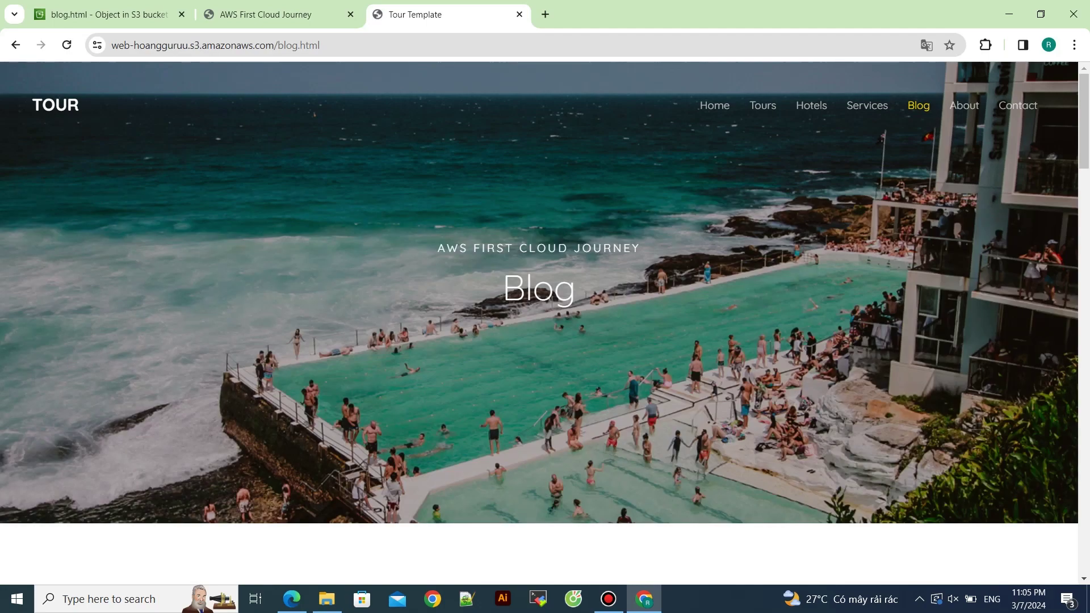
{"action": "scroll", "coordinate": [545, 324], "scroll_direction": "down", "scroll_amount": 3}
{"action": "scroll", "coordinate": [545, 324], "scroll_direction": "up", "scroll_amount": 3}
{"action": "scroll", "coordinate": [545, 324], "scroll_direction": "down", "scroll_amount": 15}
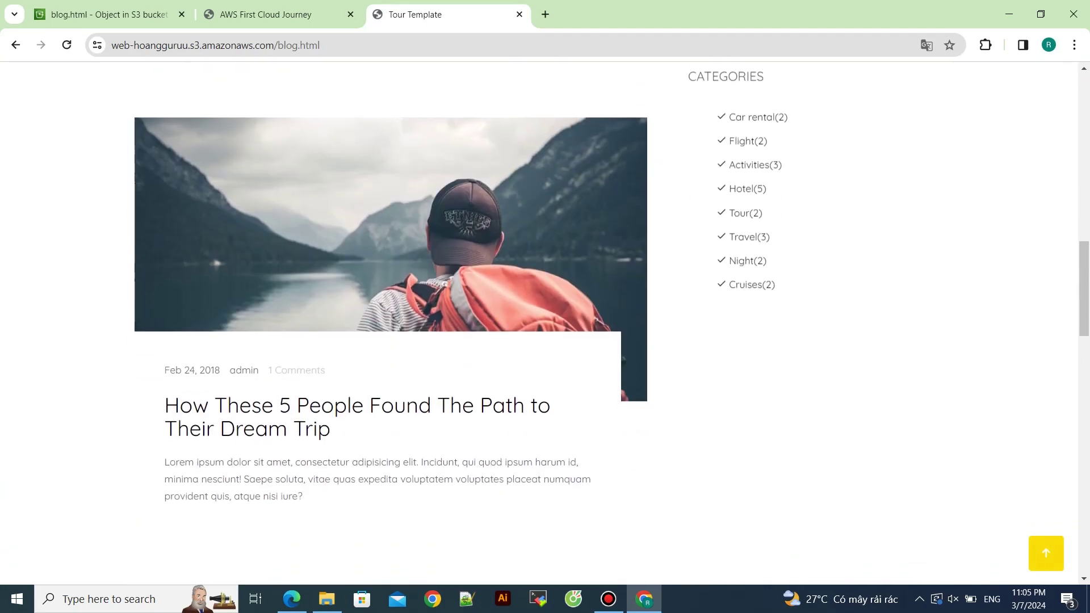
{"action": "scroll", "coordinate": [545, 324], "scroll_direction": "up", "scroll_amount": 15}
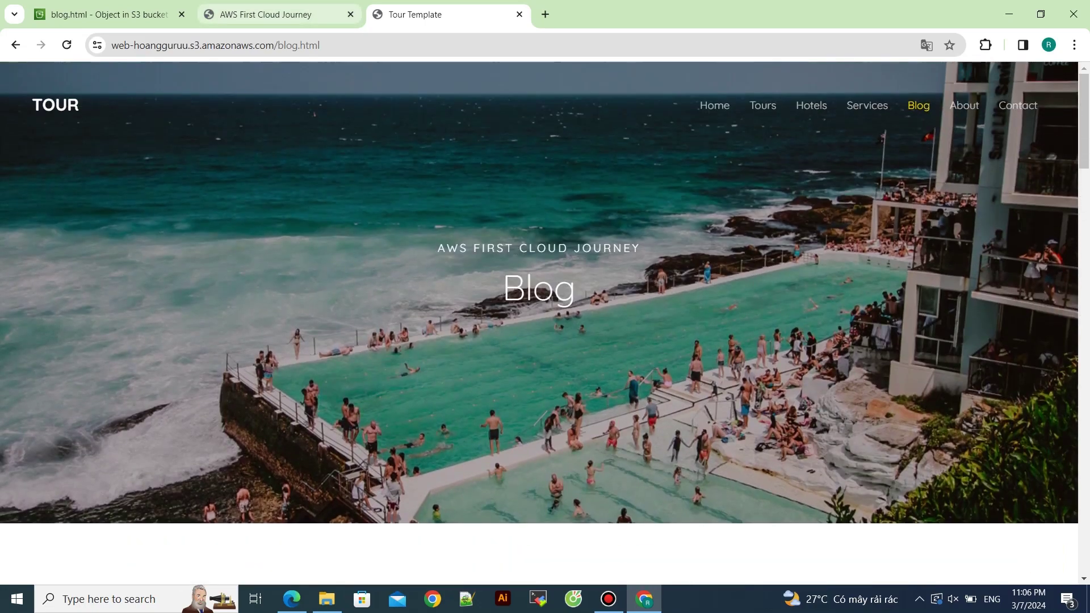
{"action": "key", "text": "ctrl+shift+Tab"}
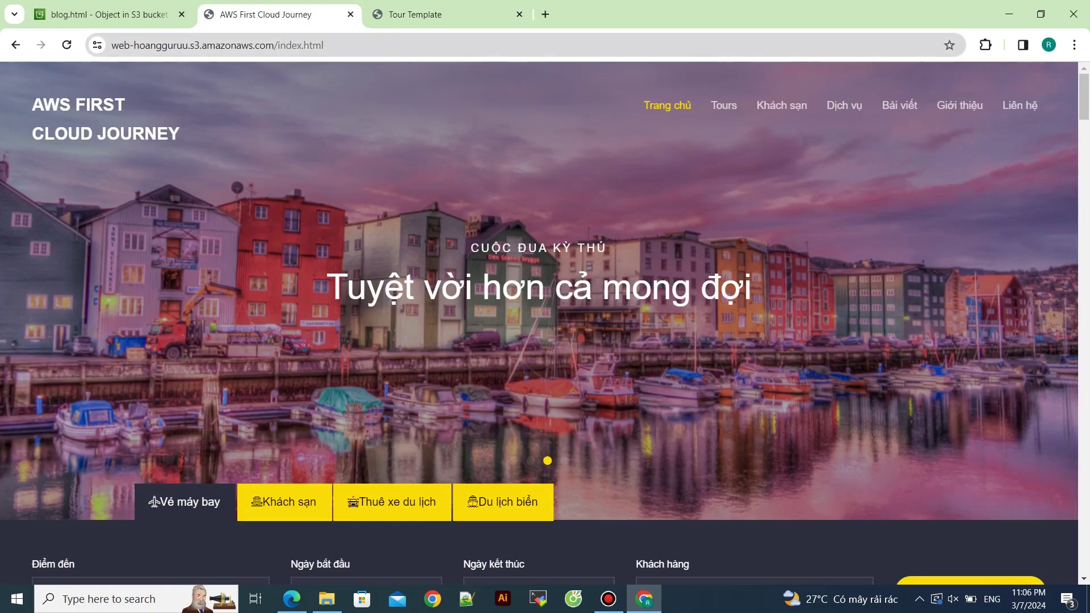